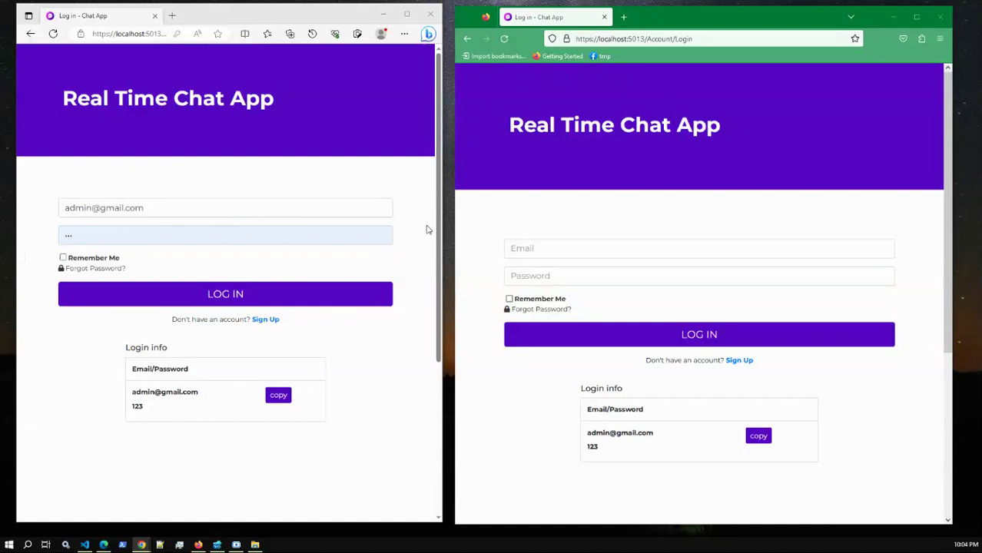
- Log the left browser in as the demo admin and open the Chat Room contact list
click(313, 21)
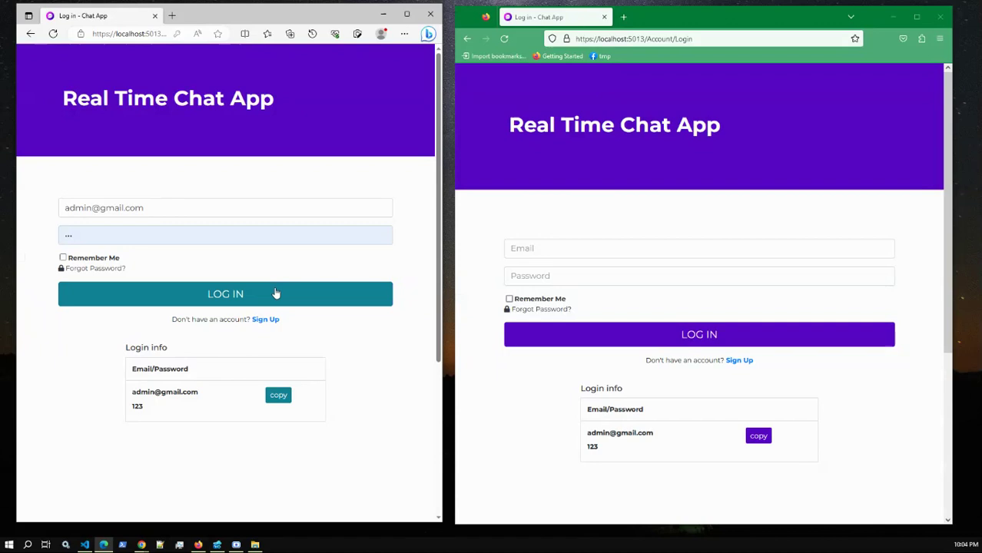
key(alt+Tab)
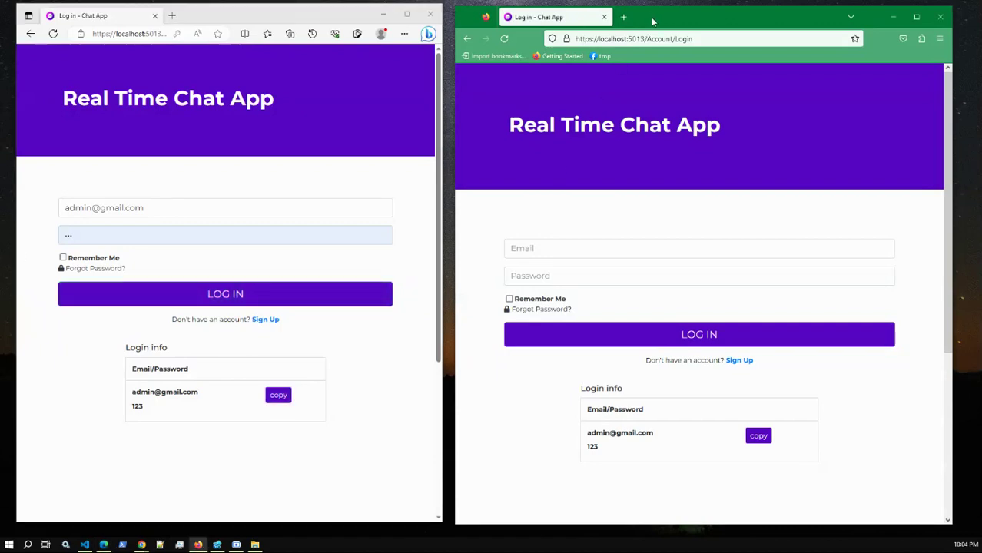
click(289, 299)
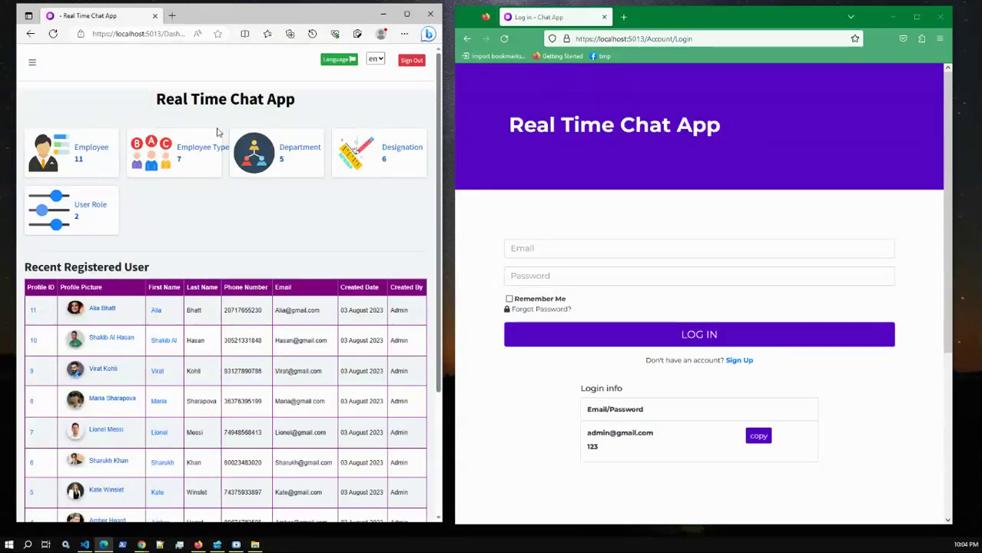
click(31, 62)
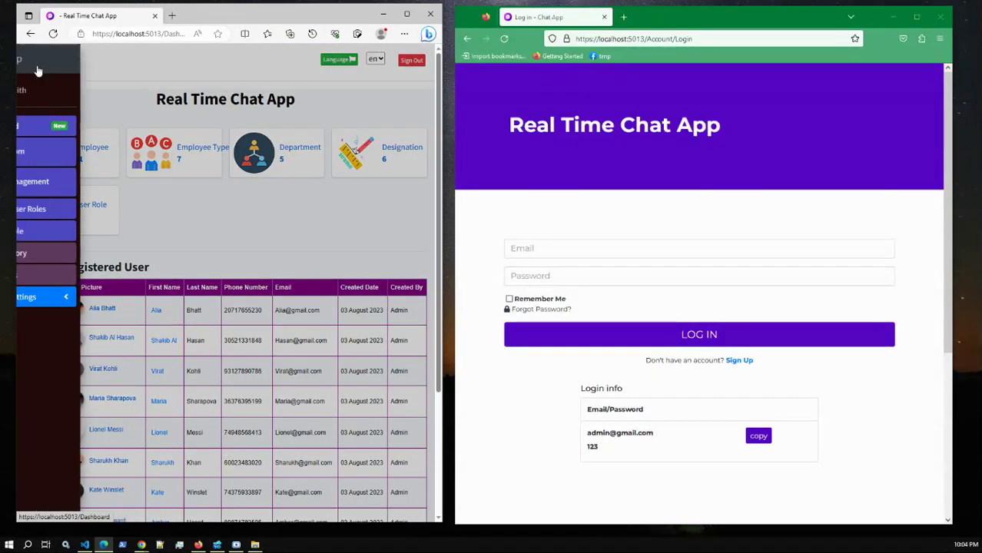
click(66, 152)
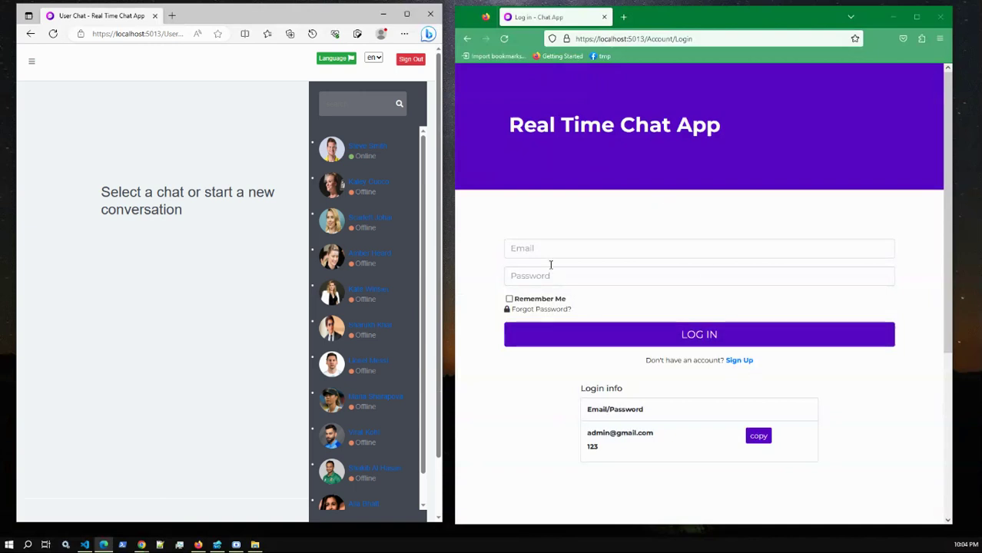
- Log the right browser in with a saved email and password from autocomplete
click(539, 243)
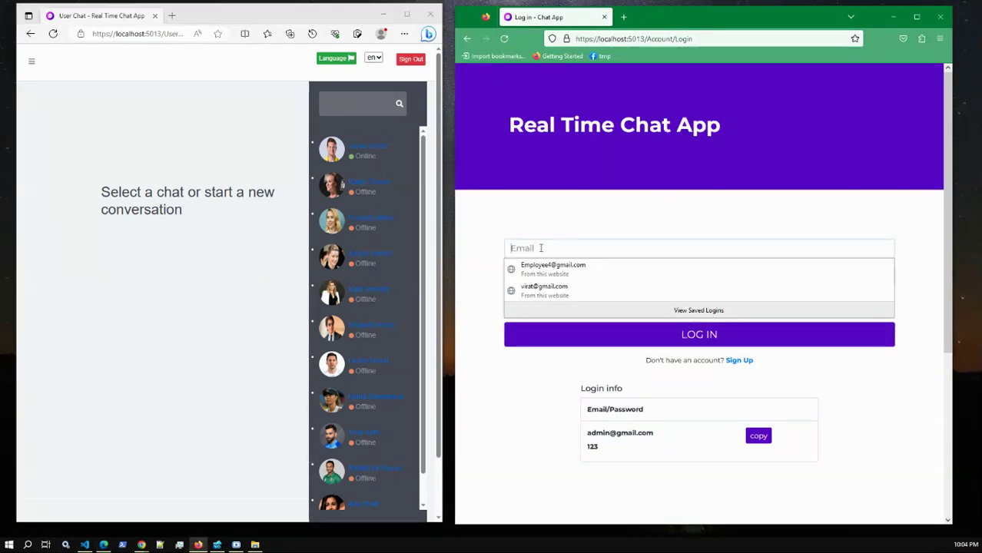
click(551, 291)
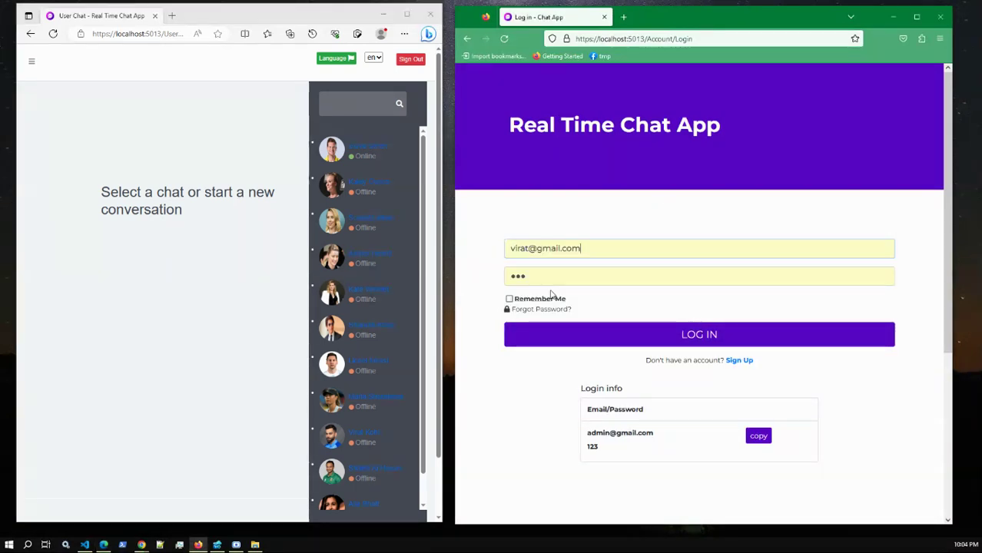
click(682, 335)
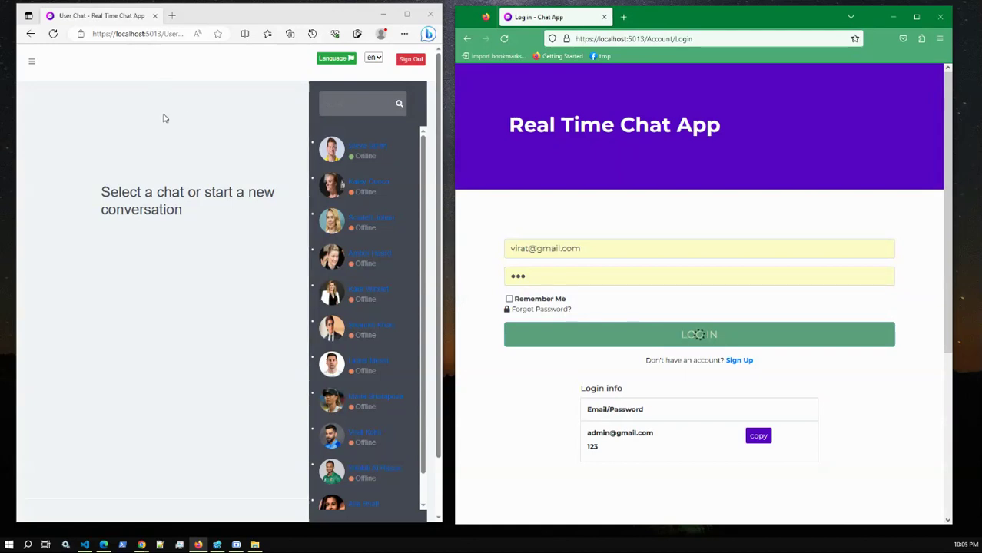
- Open the Chat Room in the right browser from its navigation menu
click(302, 157)
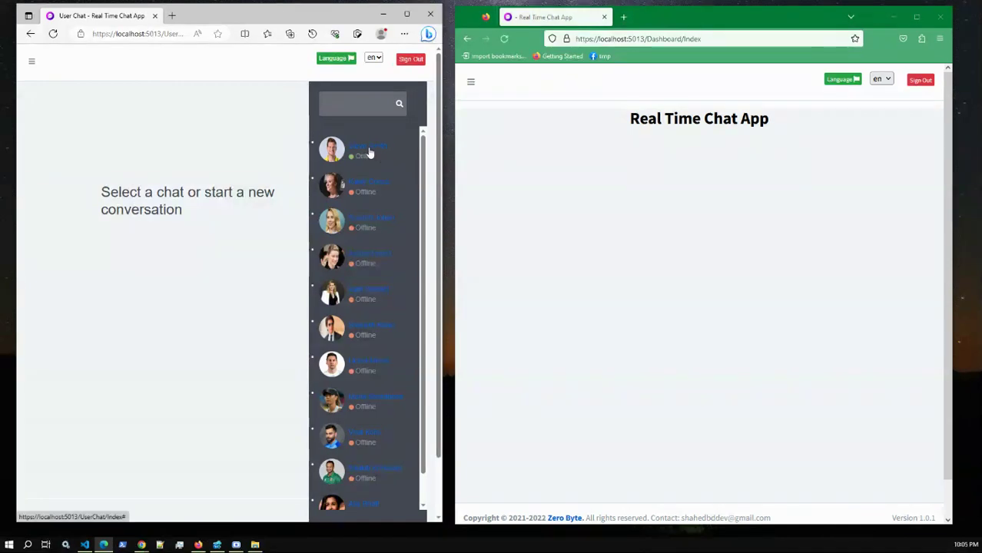
click(472, 82)
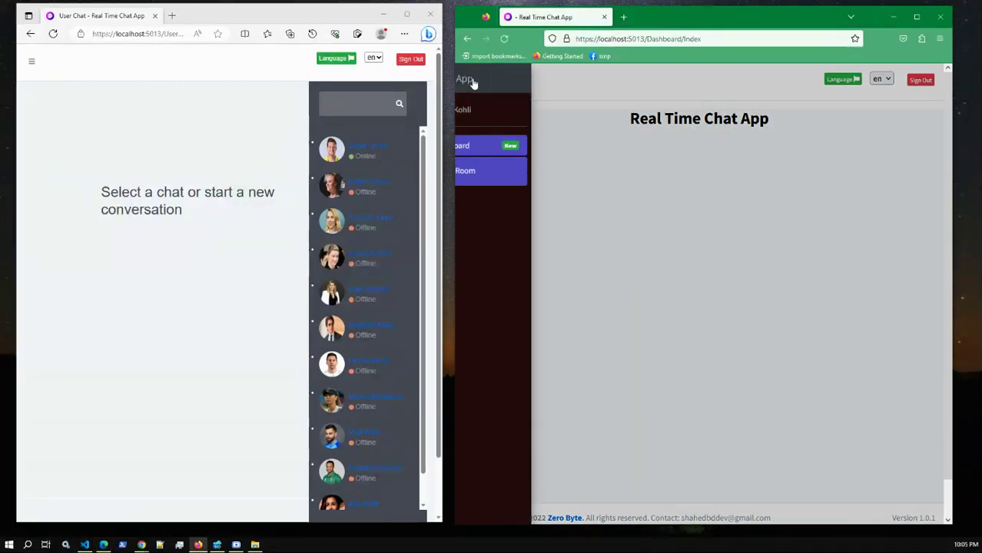
click(521, 182)
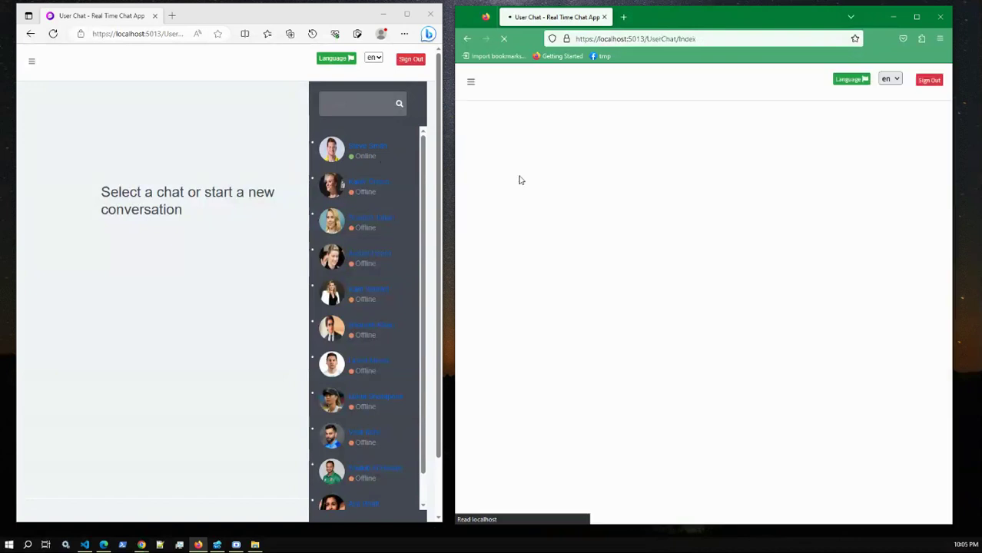
click(33, 61)
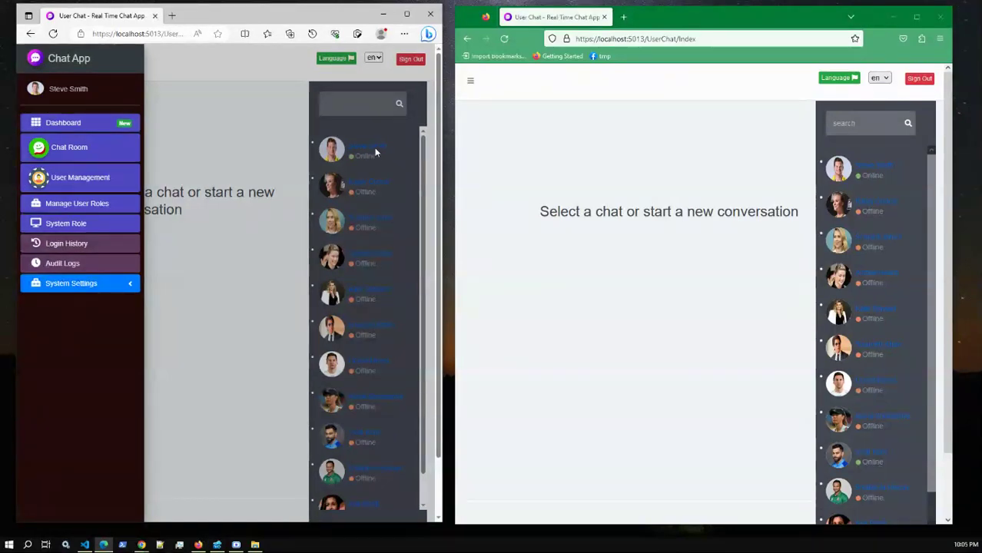
- Search the contacts for 'vi' and open the matching contact's chat
click(360, 109)
click(360, 105)
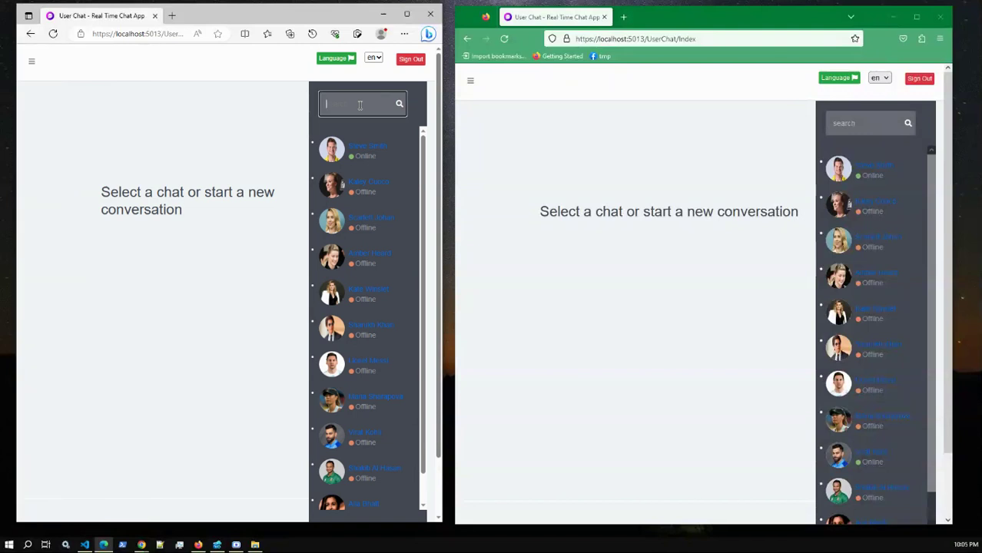
text(vi)
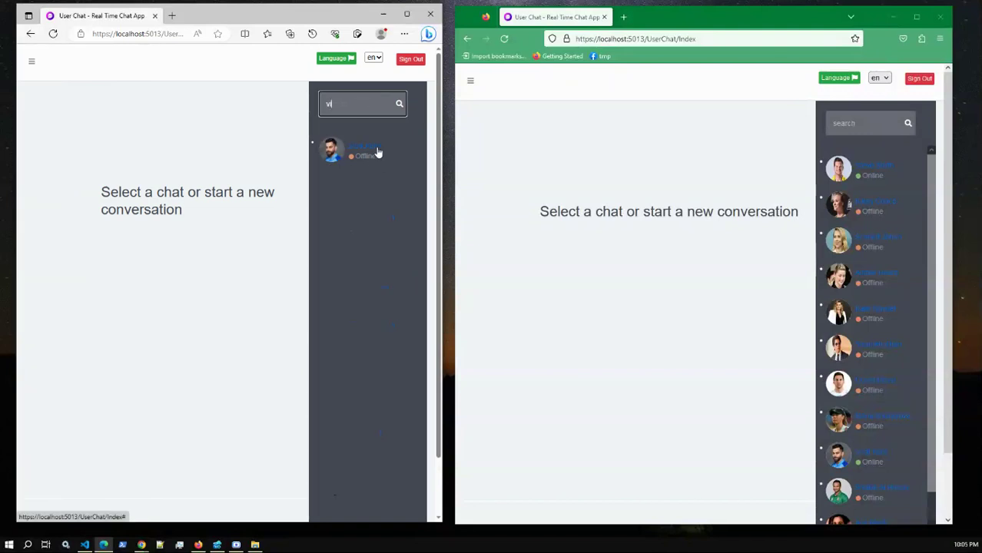
click(377, 152)
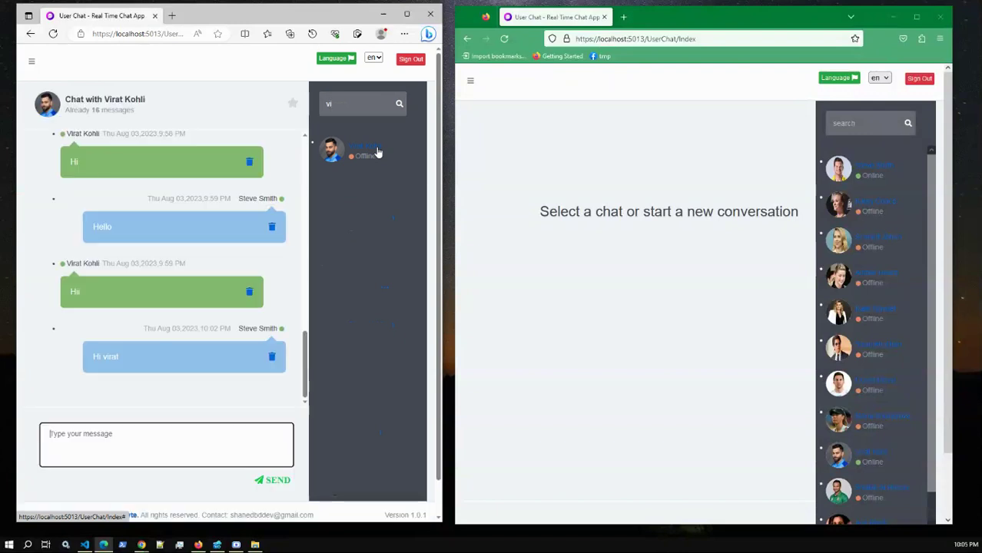
- Reload the chat page and reopen that contact, now shown as Online
click(53, 34)
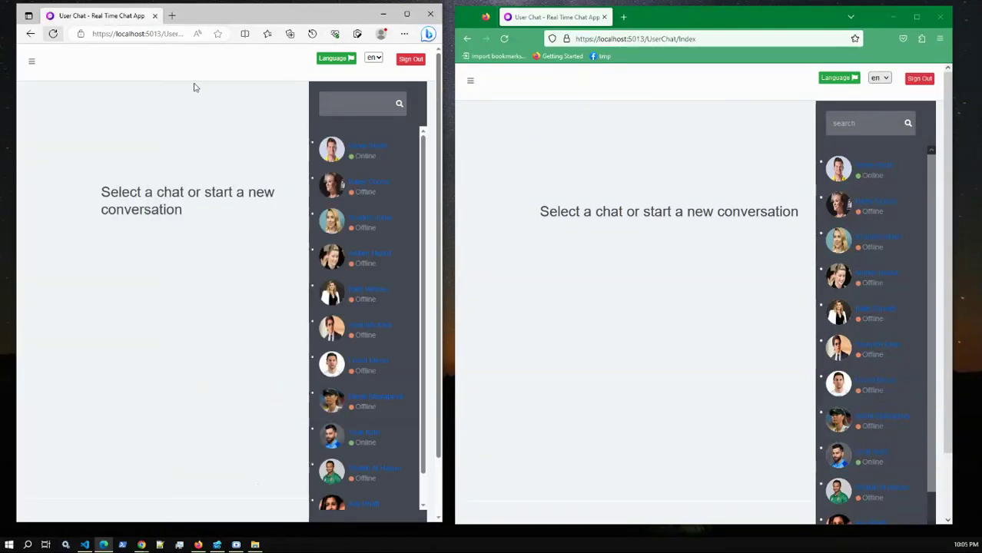
scroll(384, 405, down, 2)
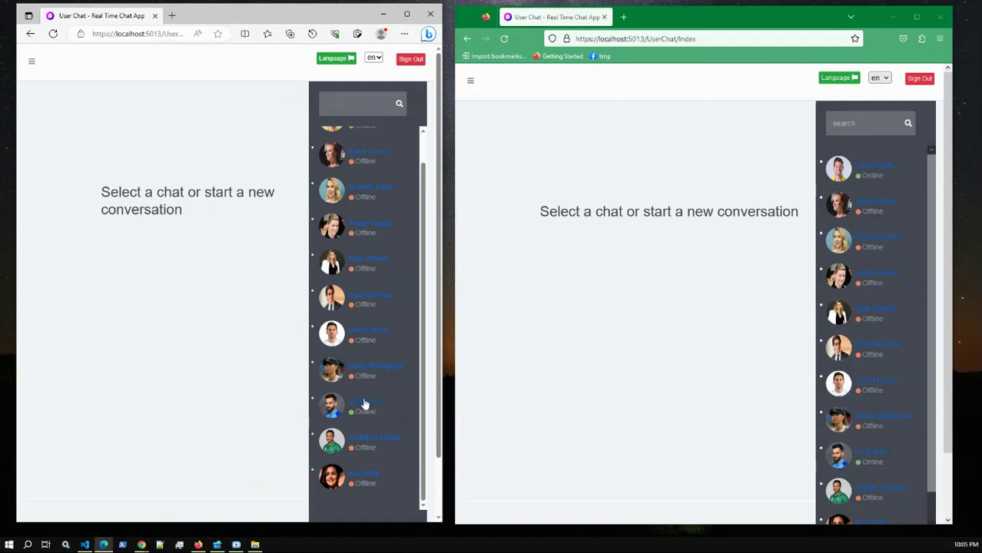
click(366, 404)
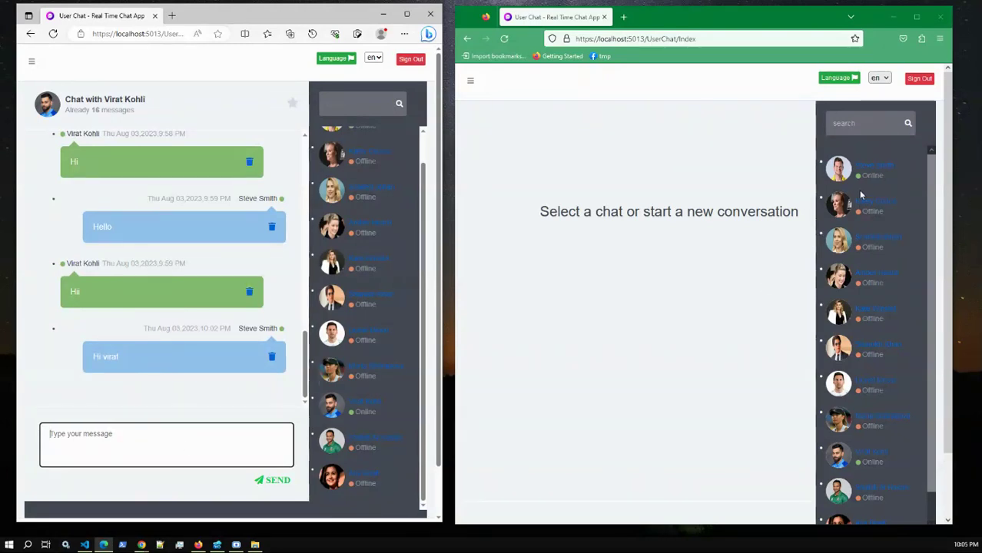
- Send a 'Hello' greeting addressed to the other user from the left window
click(873, 168)
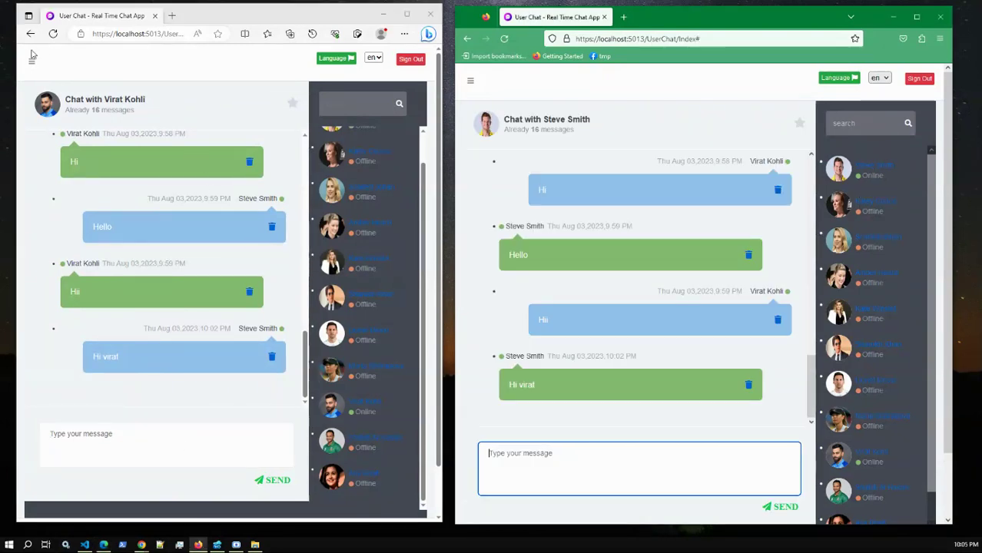
click(32, 61)
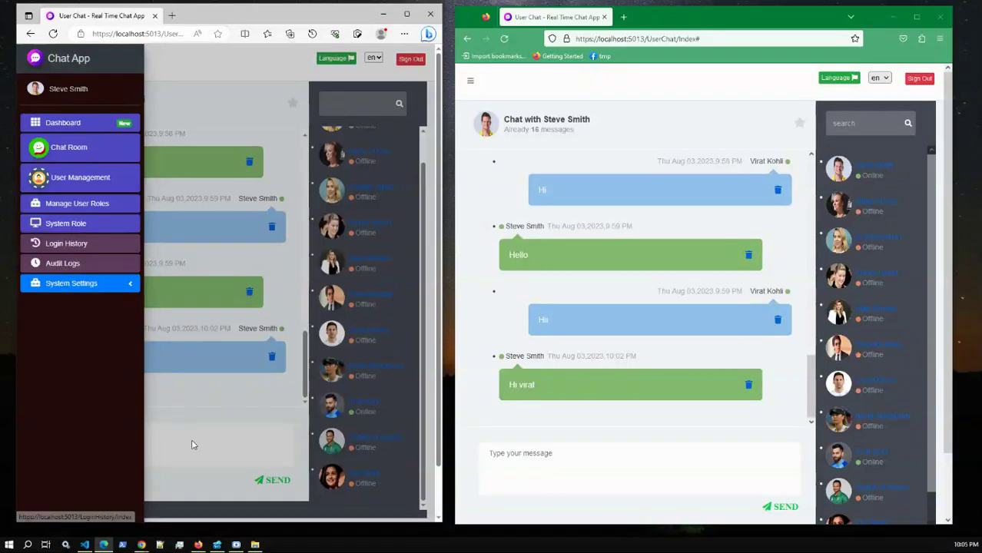
click(186, 458)
text(Hello Virat)
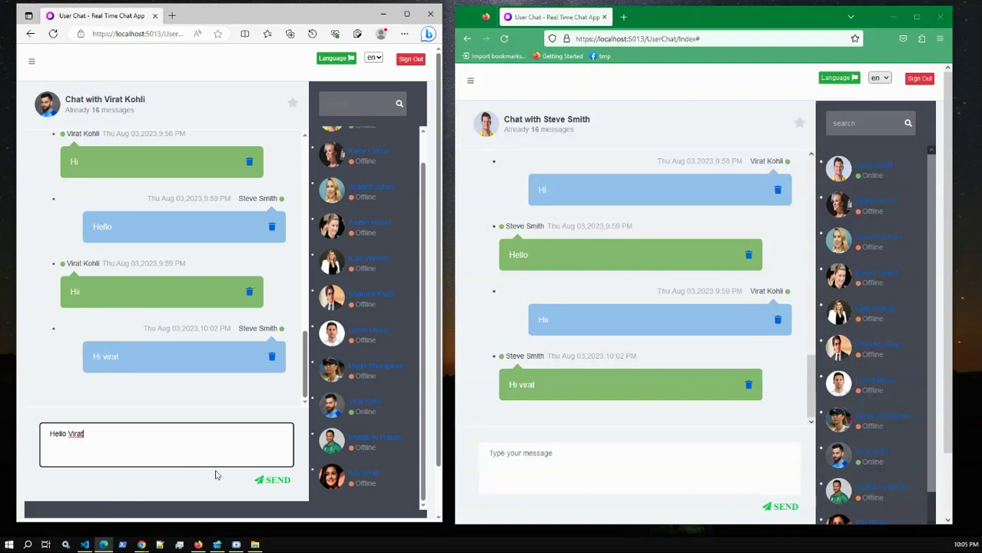
click(579, 463)
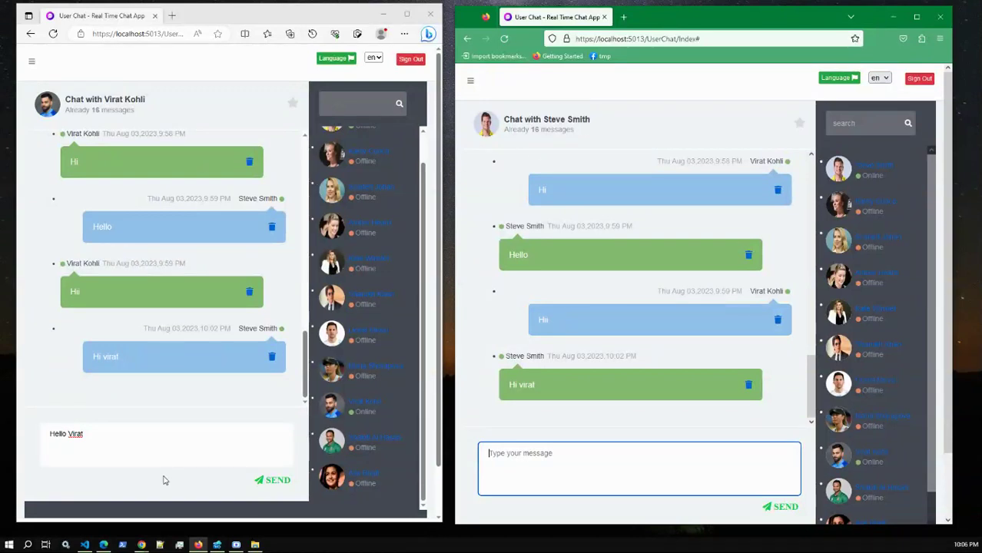
click(263, 479)
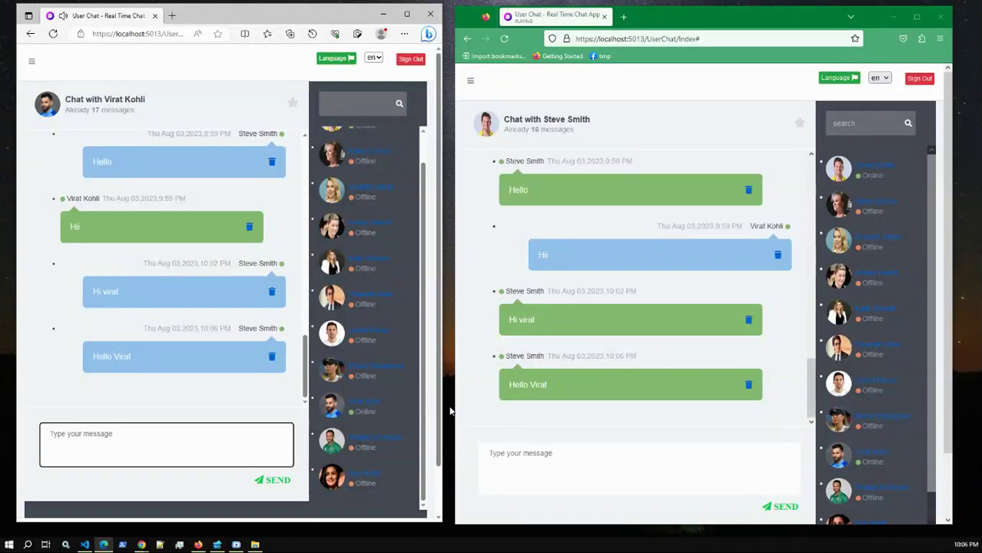
- Reply from the right window with a 'Hi' greeting addressed to the first user
click(537, 468)
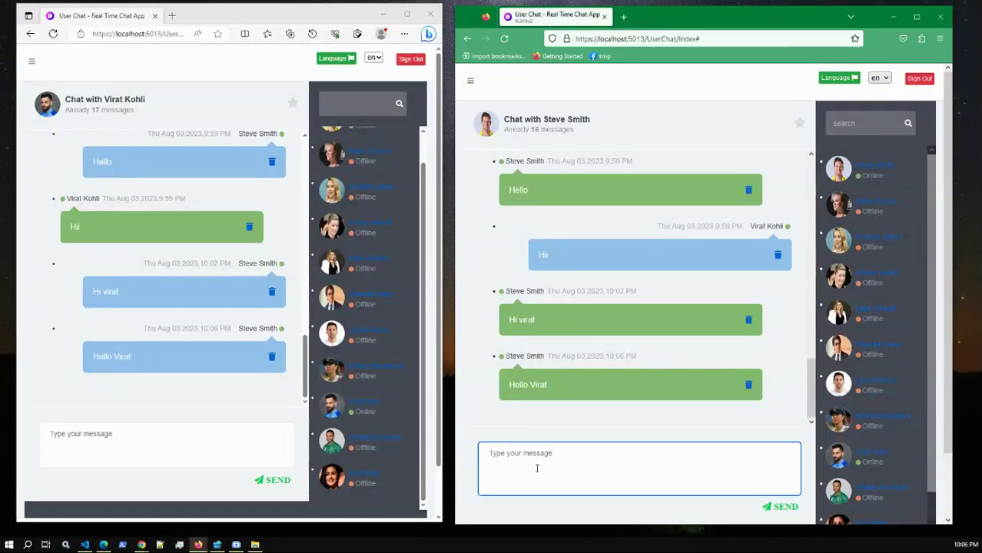
text(Hi)
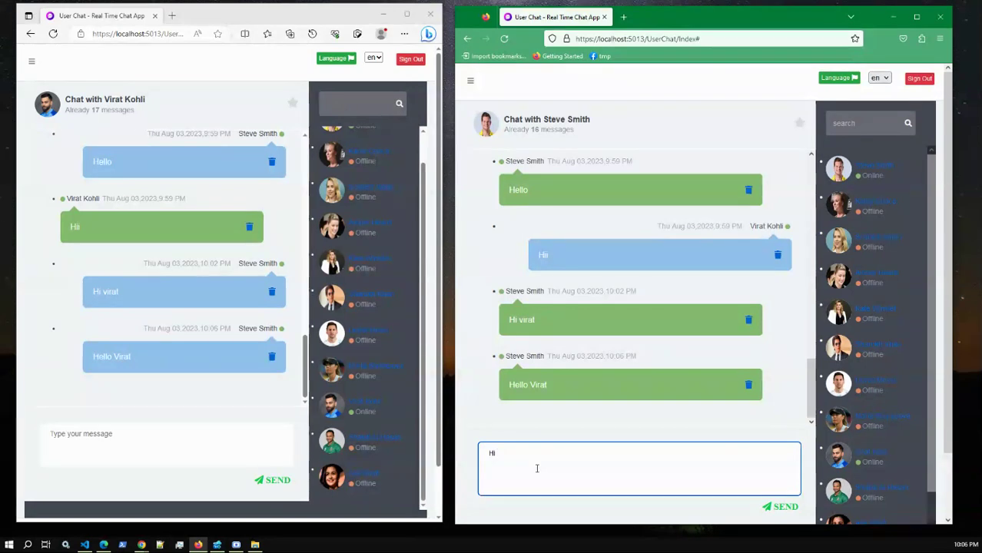
text( Smith)
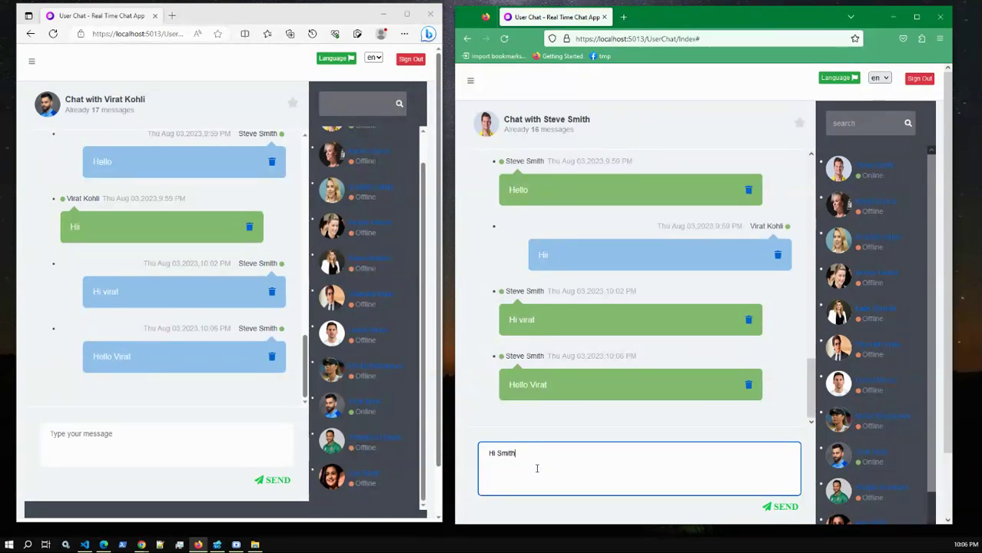
click(768, 507)
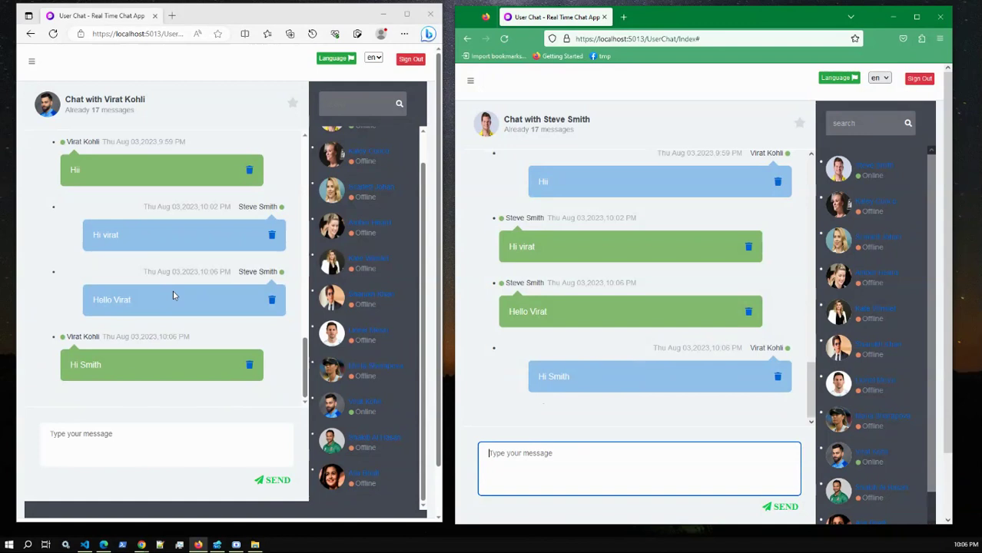
click(173, 295)
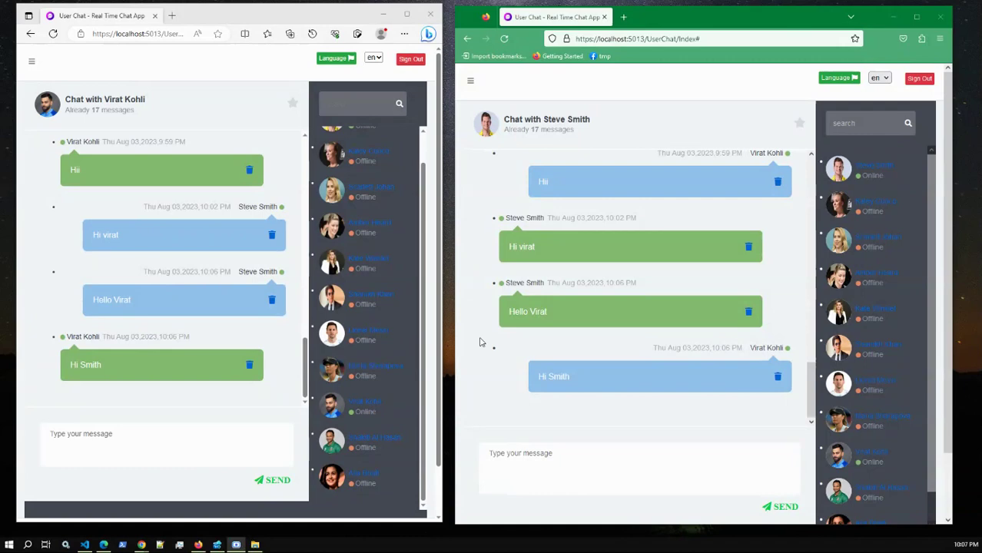
- Minimize the second browser and maximize the first, leaving its login page full-screen
click(893, 16)
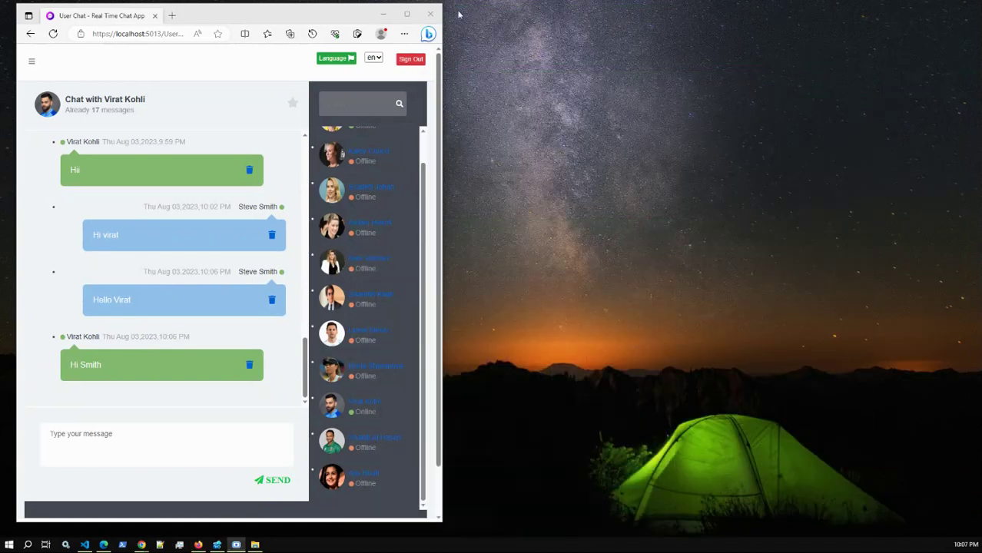
click(408, 17)
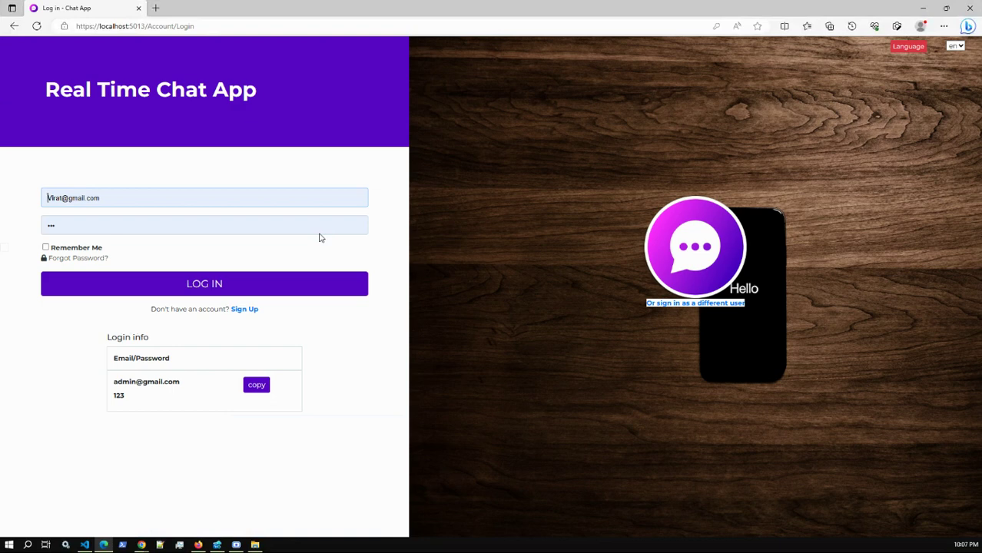
- Copy the admin demo credentials, log in, and open Chat Room from the sidebar
click(254, 386)
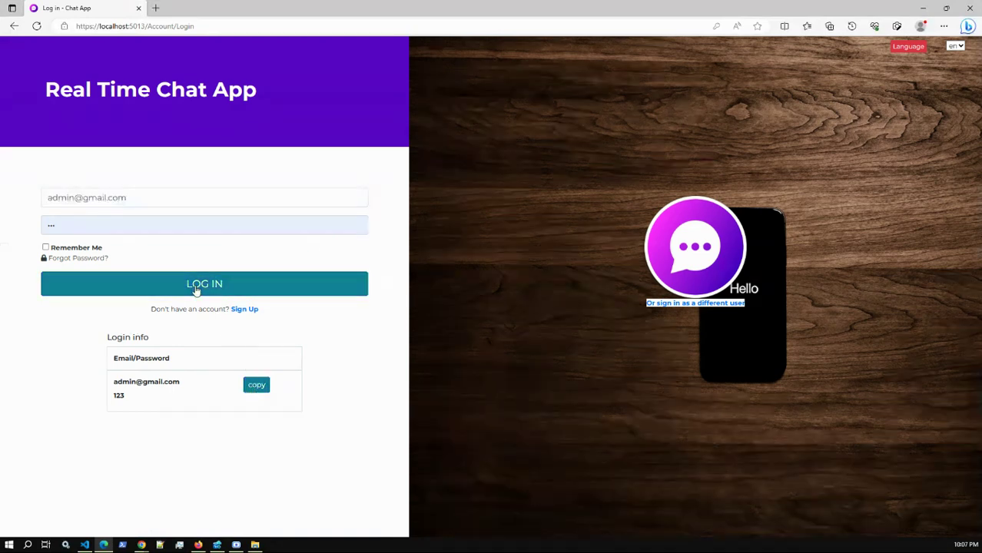
click(196, 284)
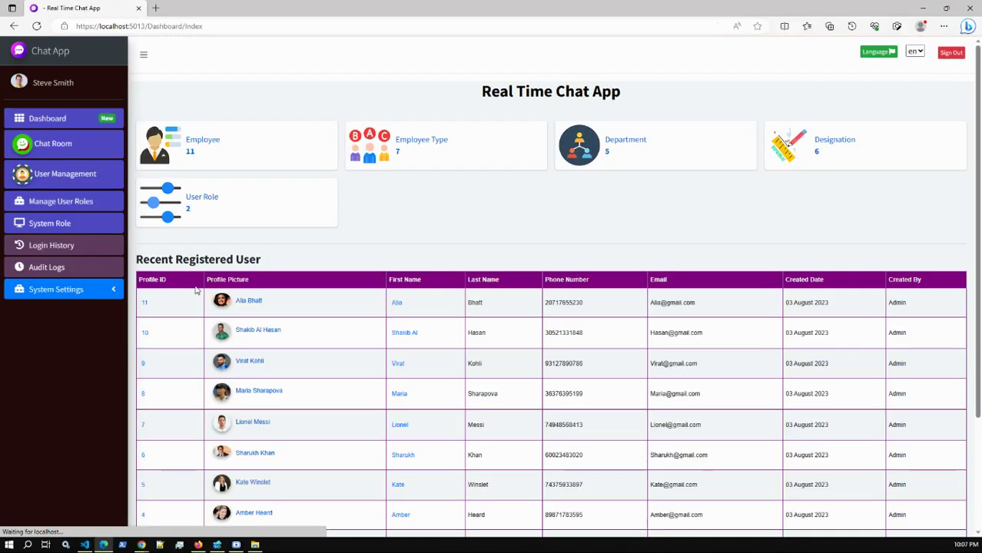
click(48, 145)
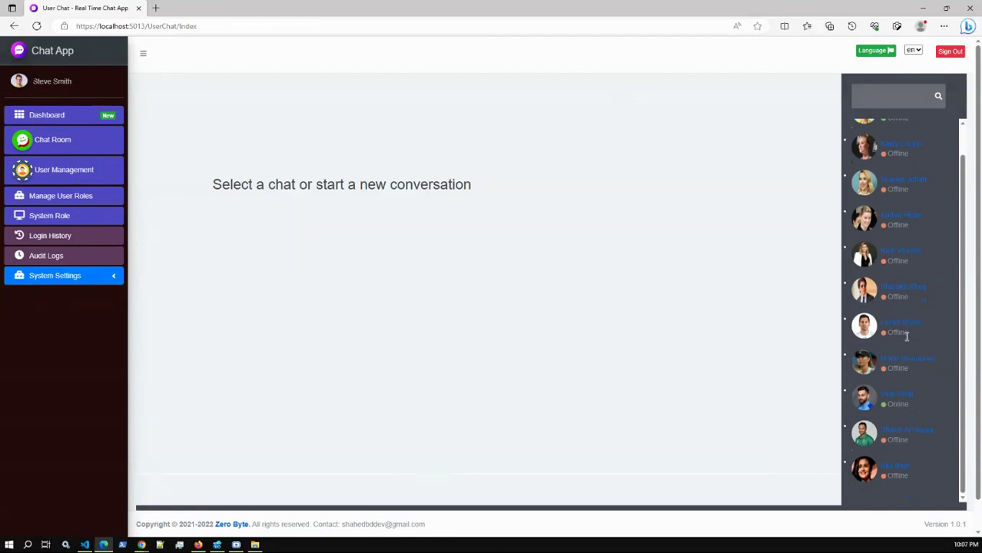
- Search the contact list for 'shak' instead of 'vi', leaving one offline contact
scroll(937, 401, down, 1)
scroll(892, 403, up, 1)
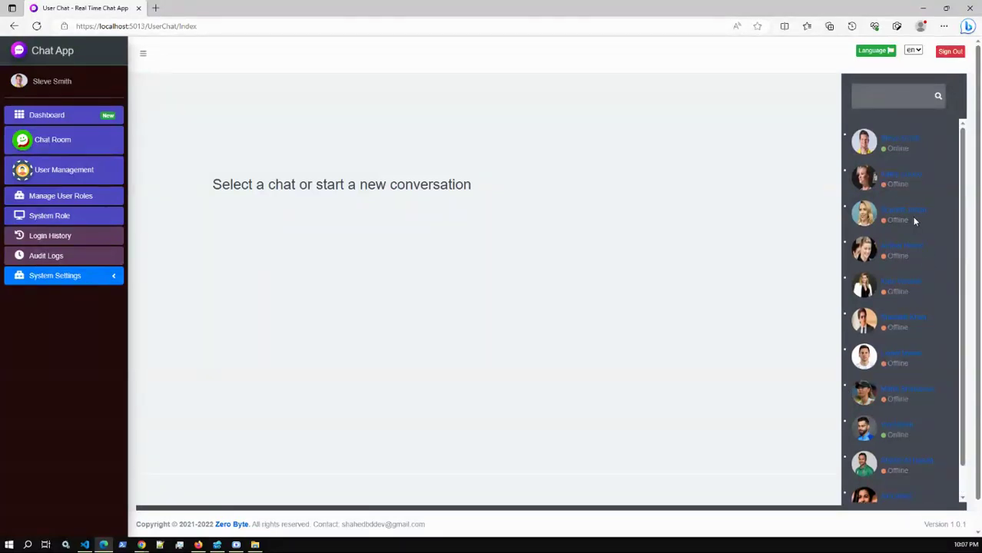
scroll(920, 236, down, 1)
scroll(917, 170, up, 1)
click(868, 100)
text(vi)
key(BackSpace)
key(BackSpace)
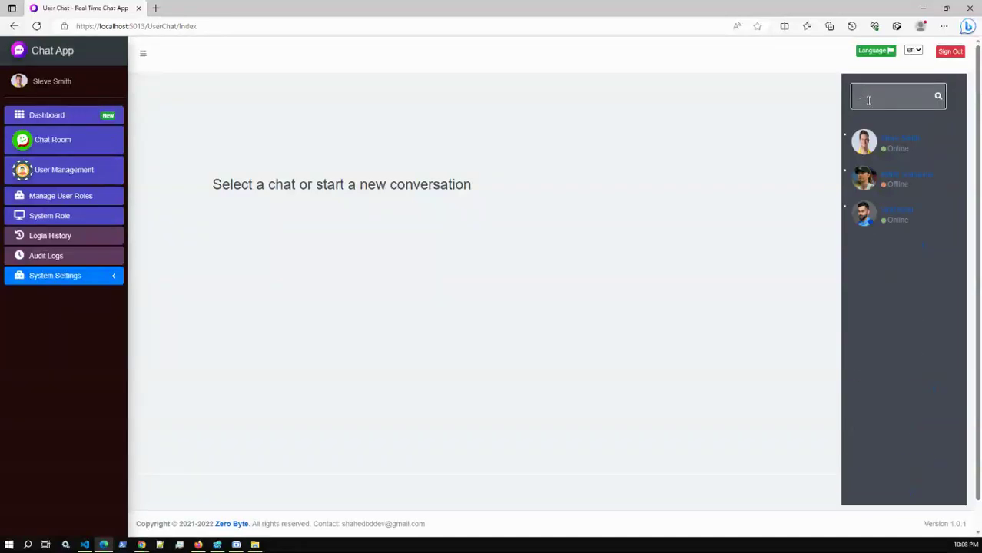
text(shak)
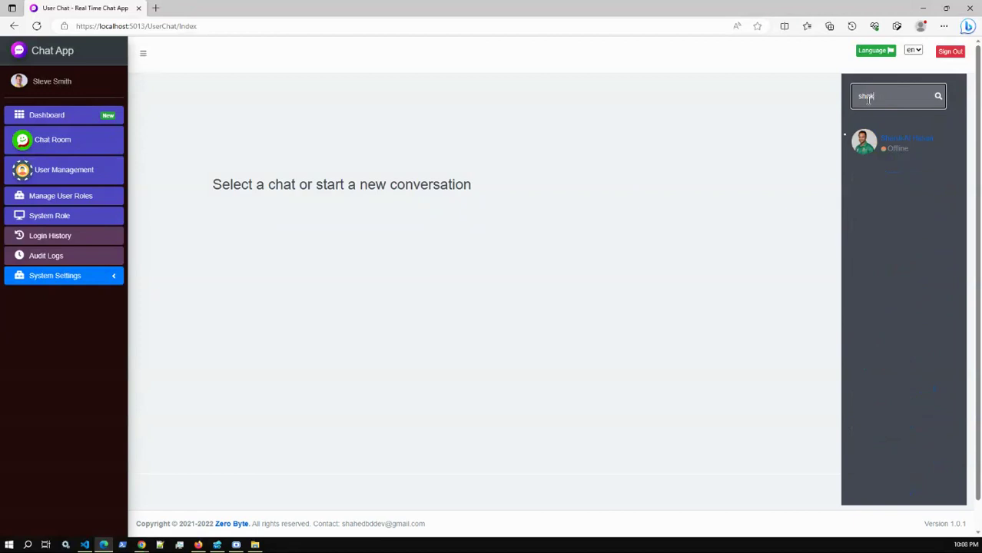
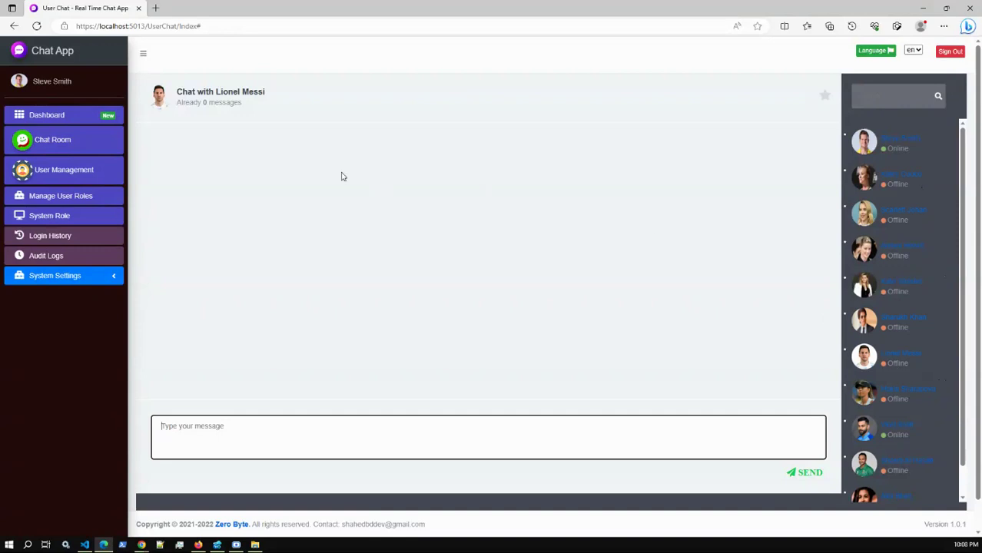
- Send a short greeting, then a pasted Lorem ipsum paragraph, to the contact
click(224, 458)
text(Hi Messi)
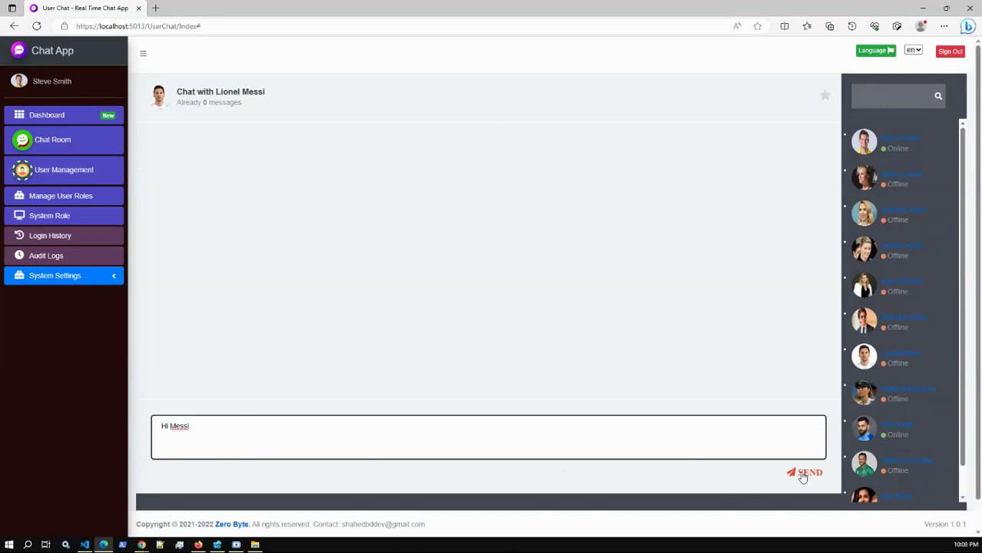
click(803, 475)
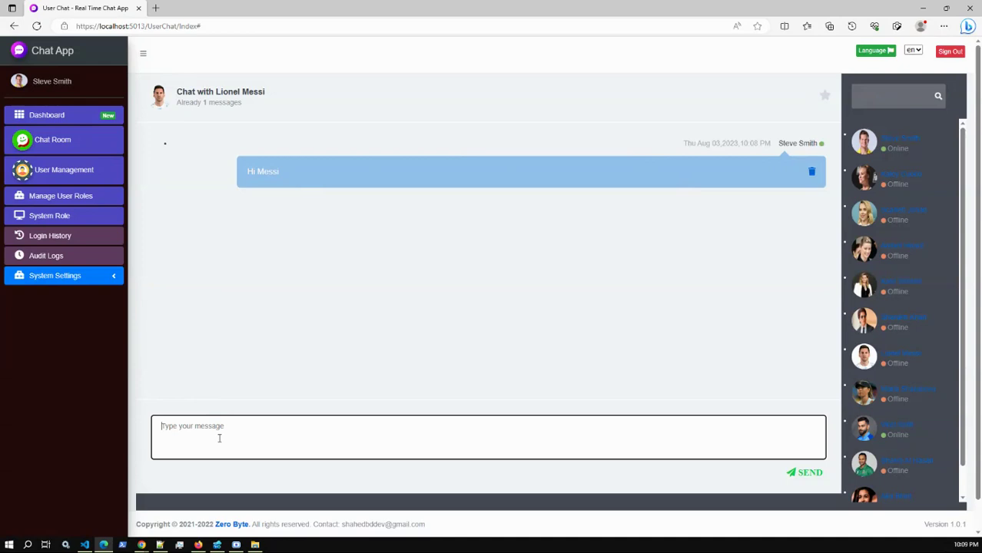
text(It is a long established fact that a reader will be distracted by the readable content of a page when looking at its layout. The point of using Lorem Ipsum is that it has a more-or-less normal distribution of letters, as opposed to using 'Content here, content here', making it look like readable English. Many desktop publishing packages and web page editors now use Lorem Ipsum as their default model text, and a search for 'lorem ipsum' will uncover many web sites still in their infancy. Various versions have evolved over the years, sometimes by accident, sometimes on purpose (injected humour and the like).\n)
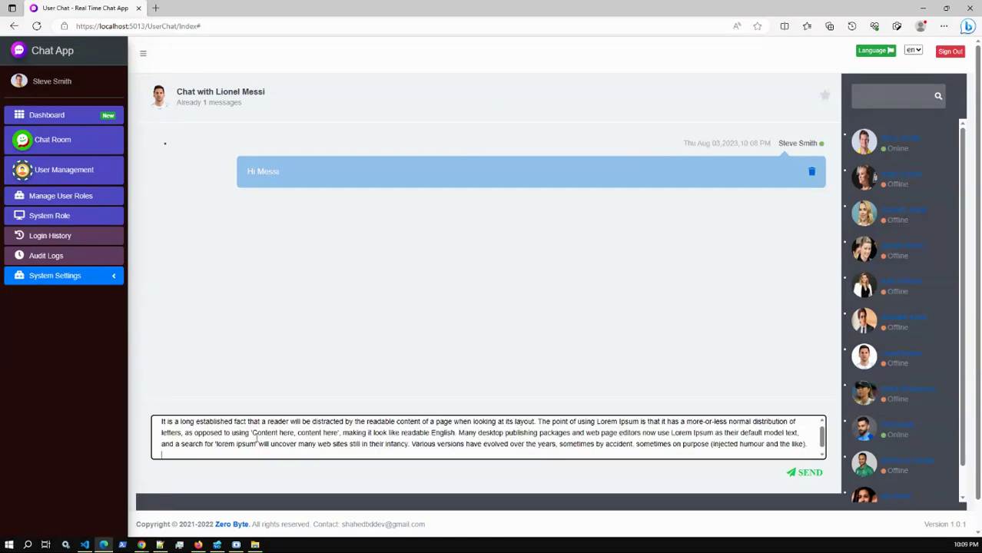
click(785, 474)
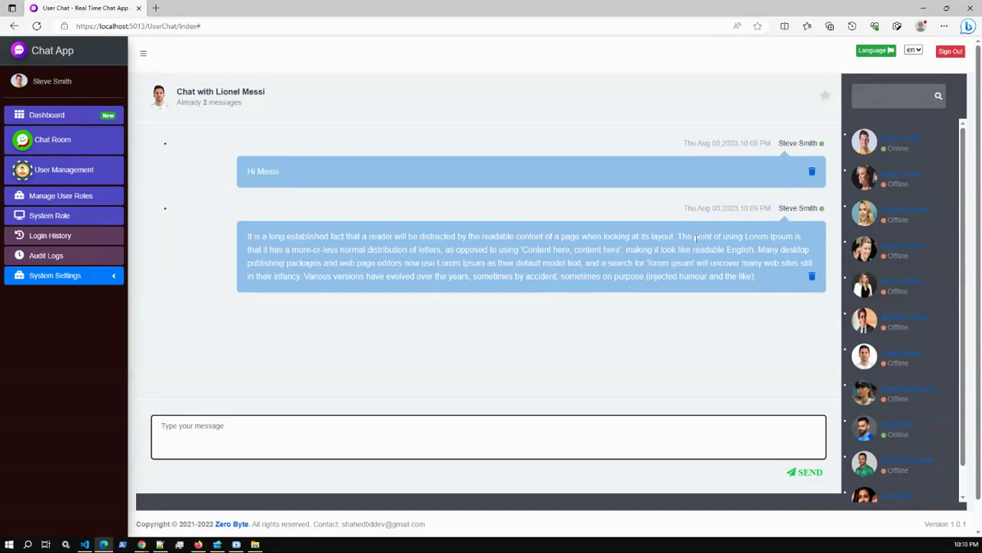
- Check the second message's timestamp and restore the browser to a smaller window
drag(682, 213, 775, 220)
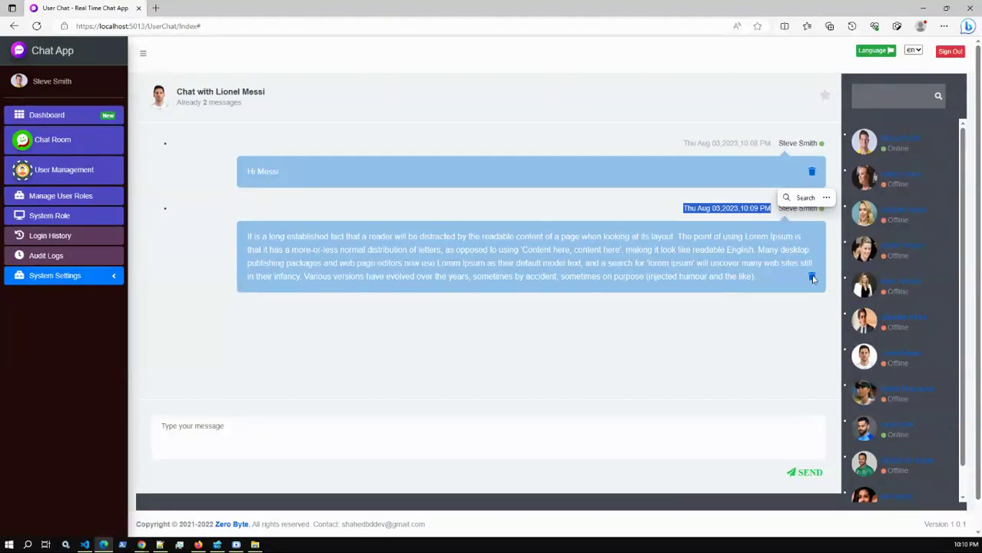
click(640, 340)
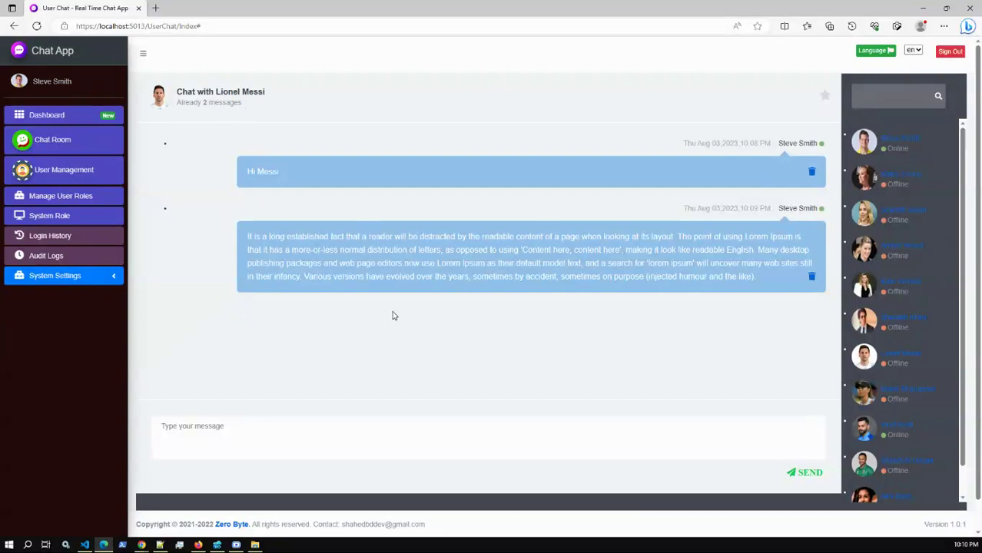
click(946, 10)
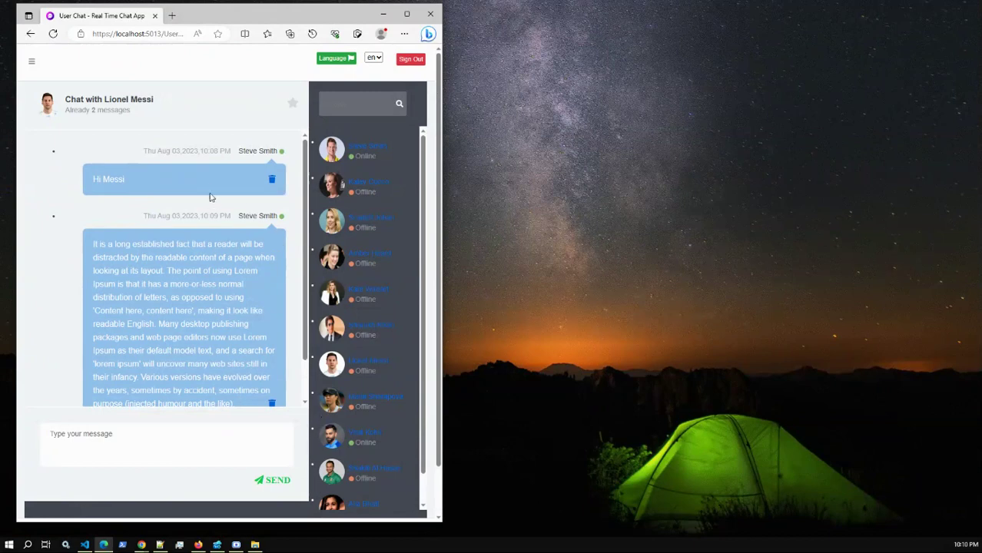
- Open User Management and view the chat partner's account details
click(31, 61)
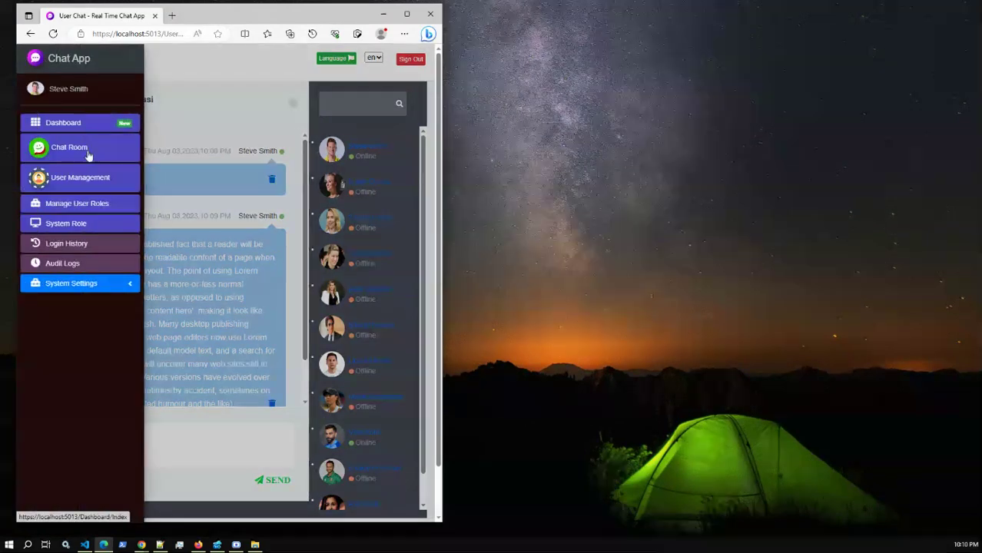
click(88, 187)
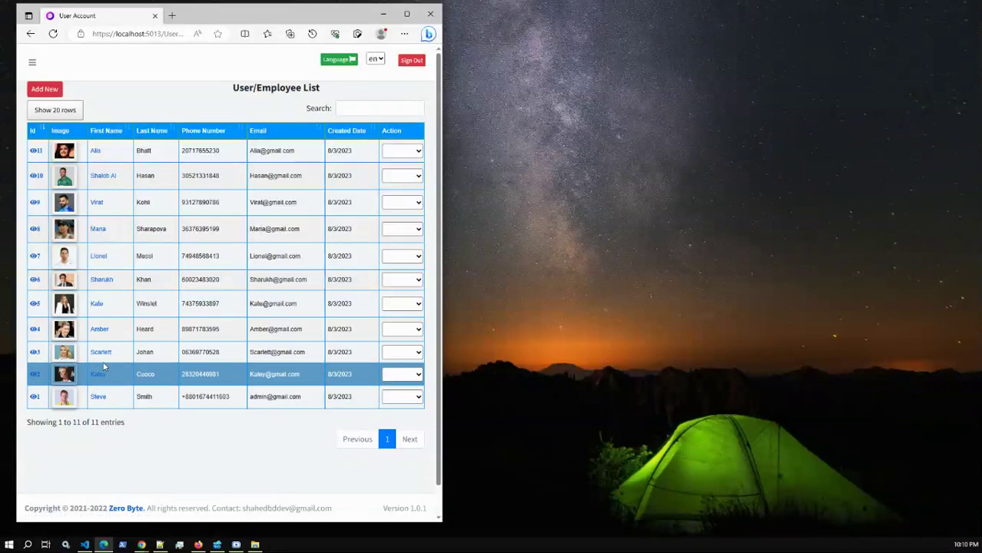
click(101, 259)
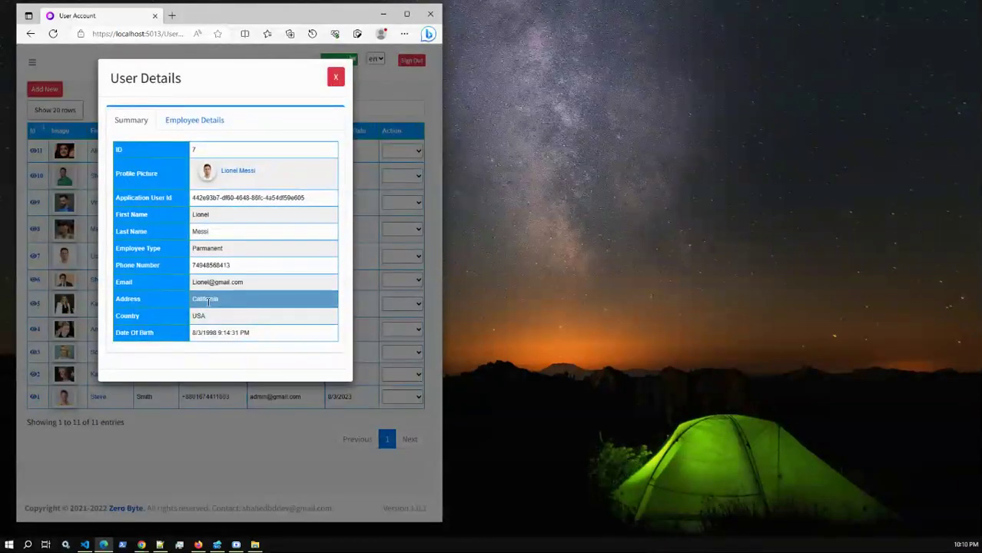
- Select the user's e-mail address, close the details, and bring up the second browser
drag(193, 282, 243, 283)
key(ctrl+c)
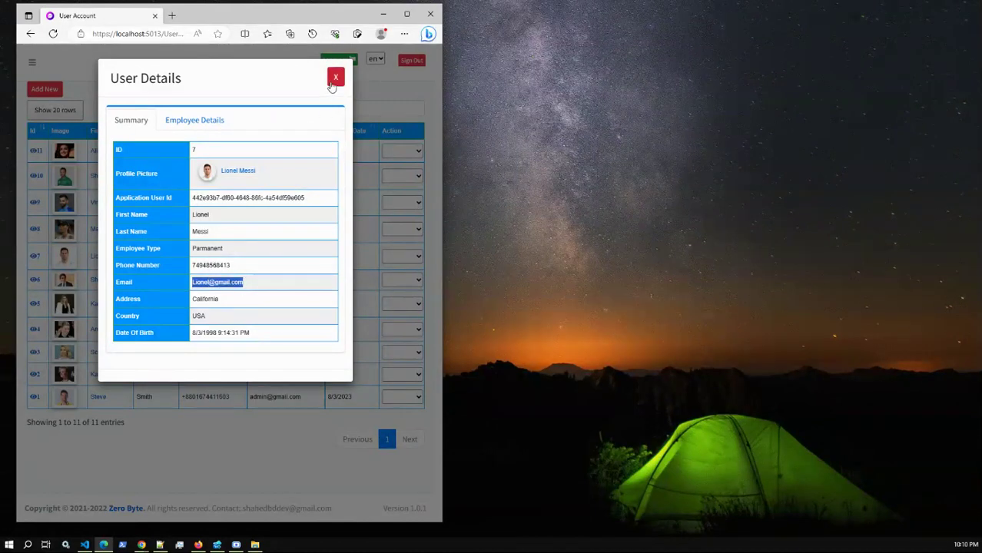
click(335, 76)
click(198, 544)
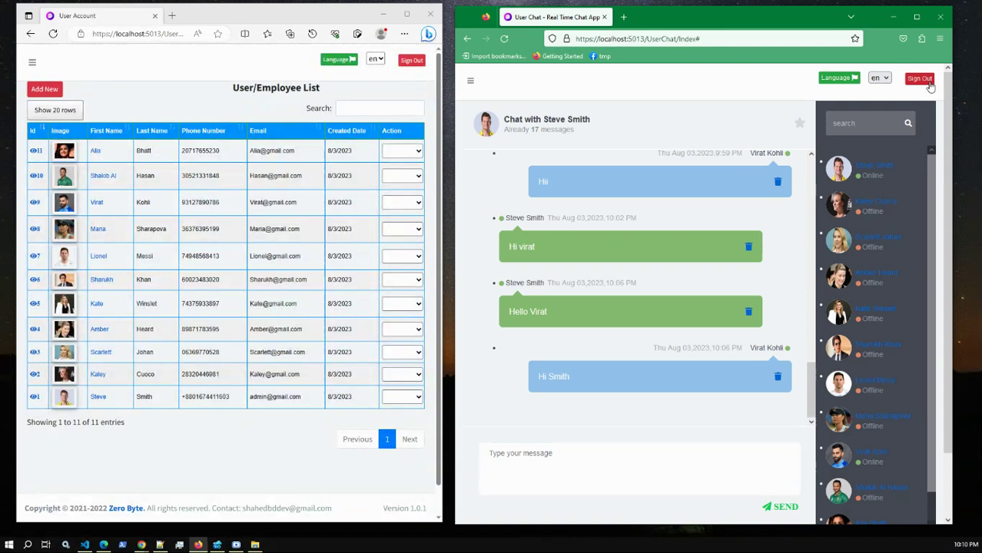
- Sign out in Firefox and log in as the chat partner, declining to save the login
click(927, 84)
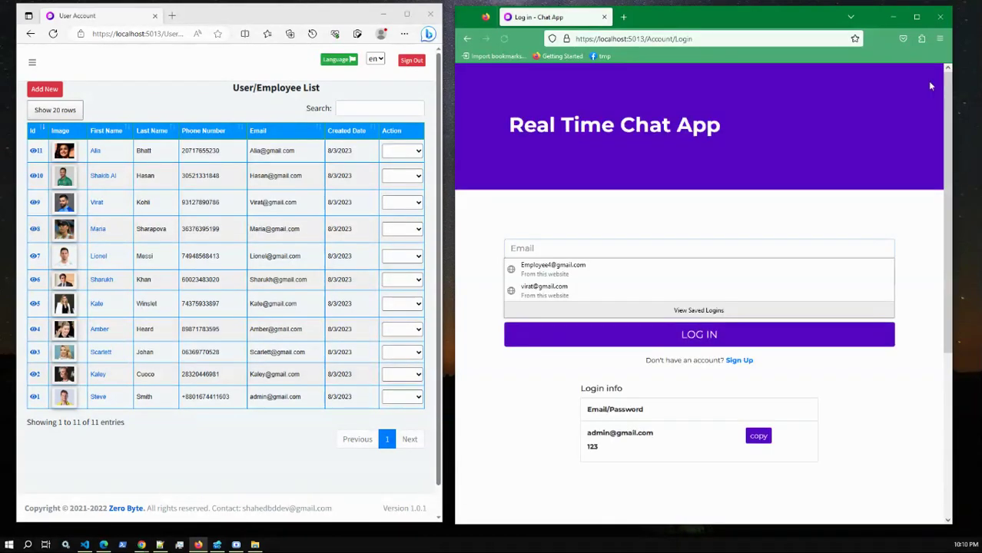
key(ctrl+v)
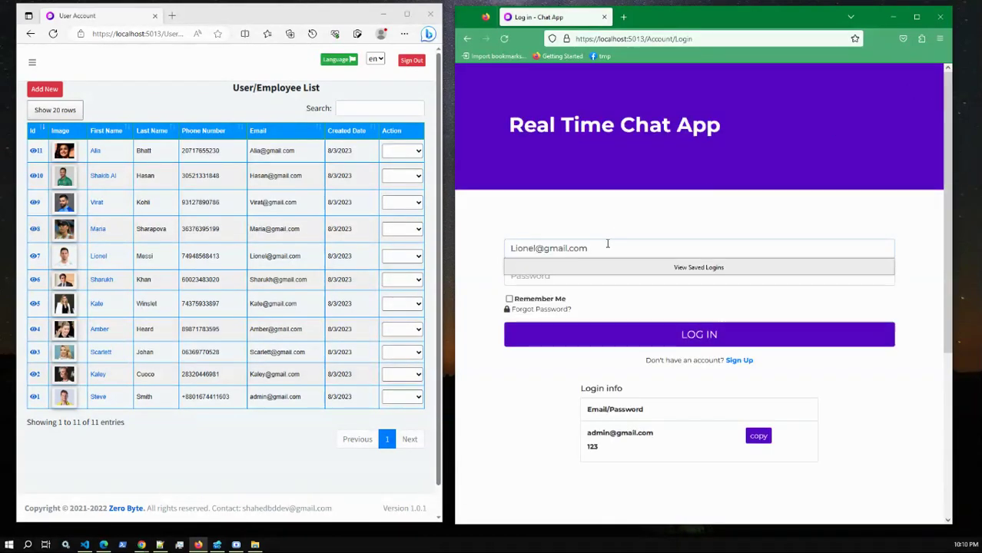
click(528, 281)
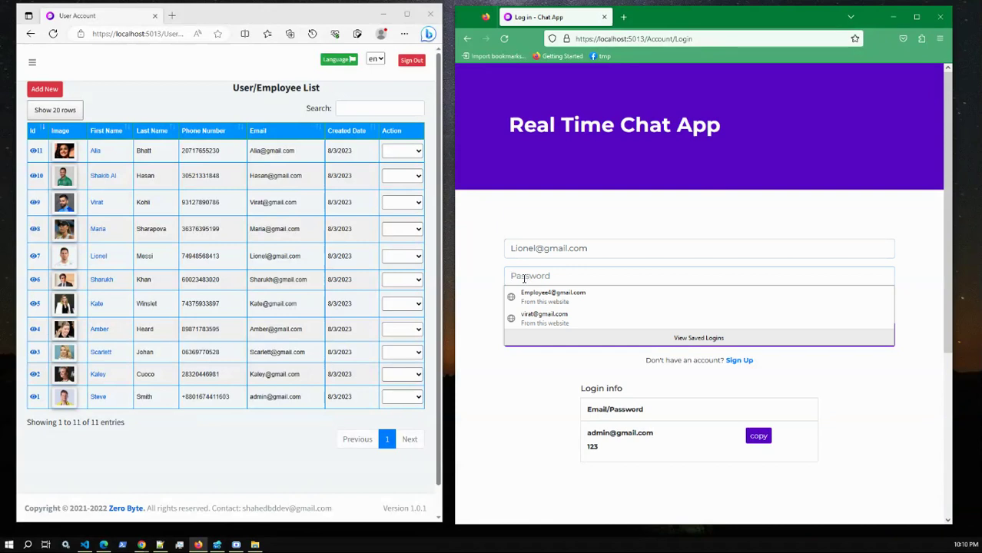
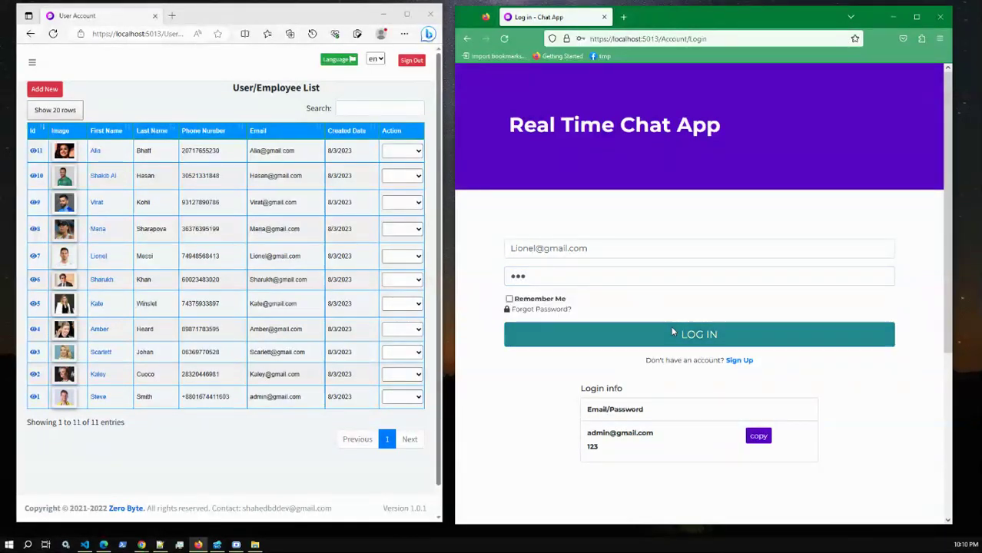
click(672, 333)
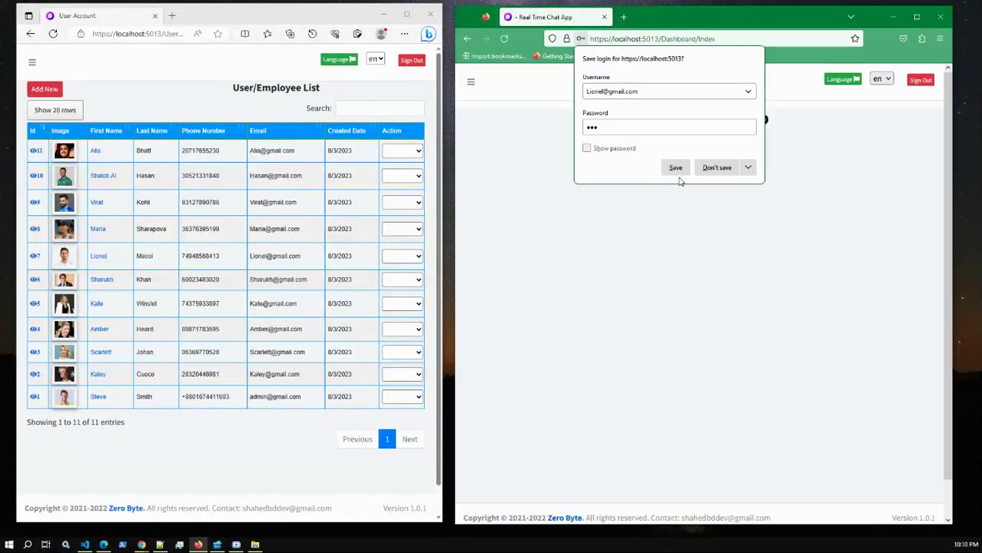
click(607, 213)
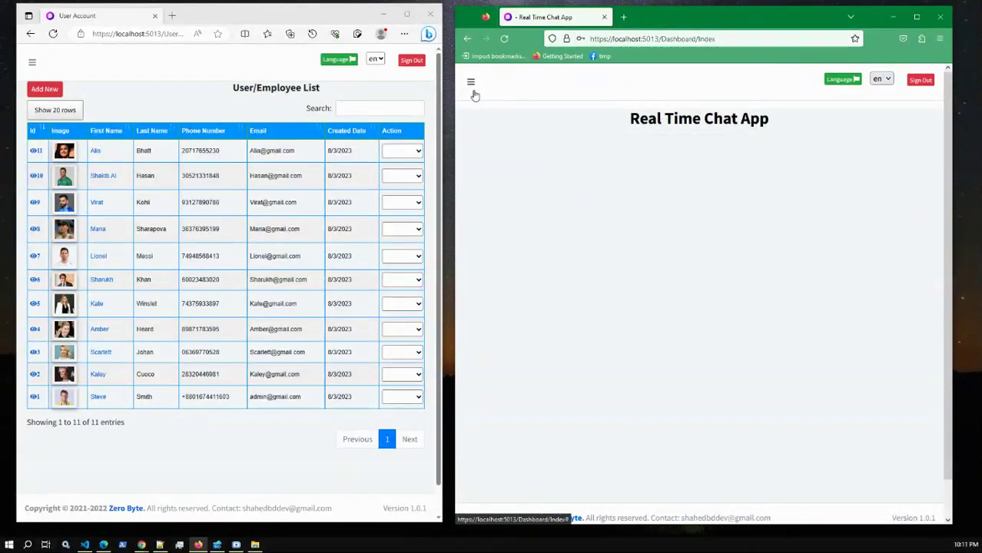
- View the signed-in user's profile, then go to the Chat Room
click(472, 84)
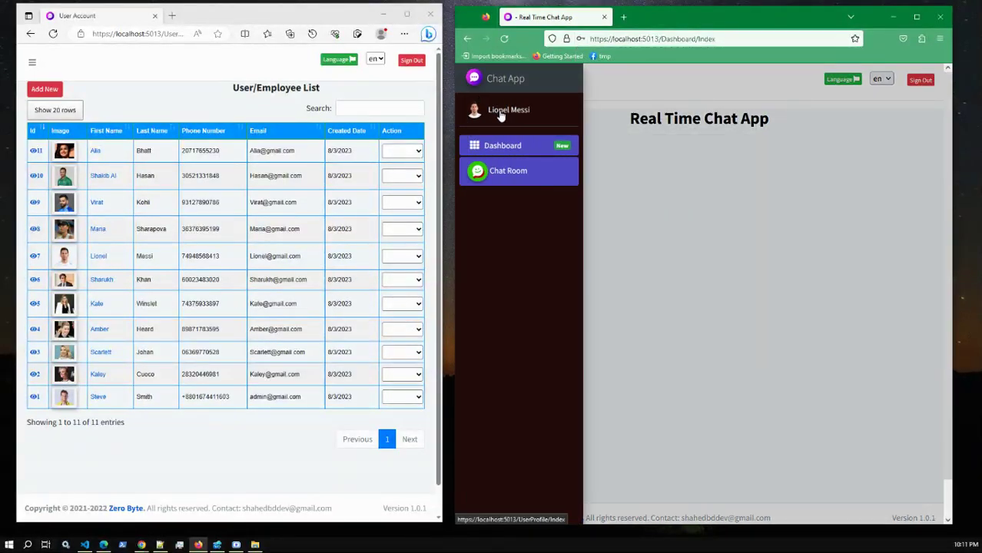
click(501, 112)
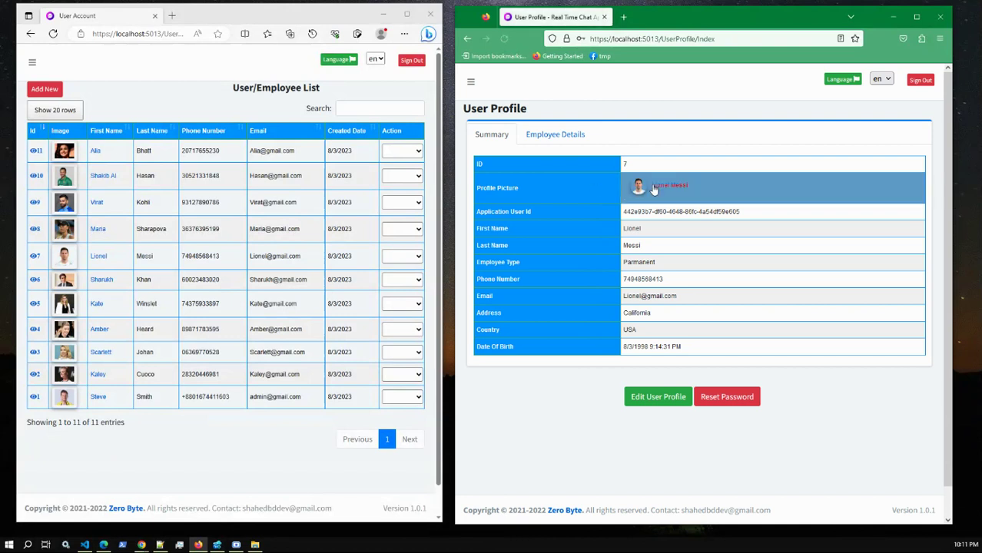
click(471, 81)
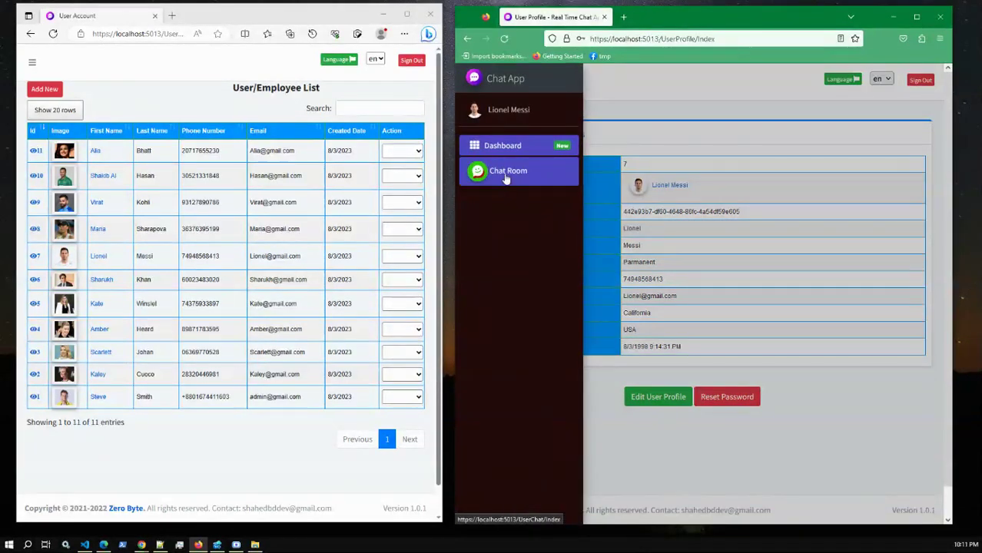
click(505, 175)
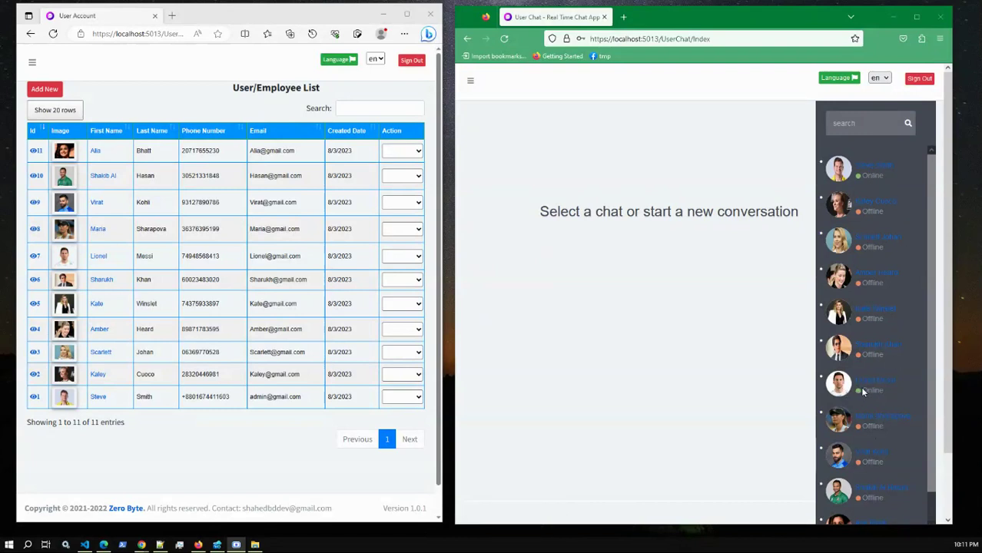
- Open the first user's conversation in Firefox and go to the Chat Room in Edge
click(874, 170)
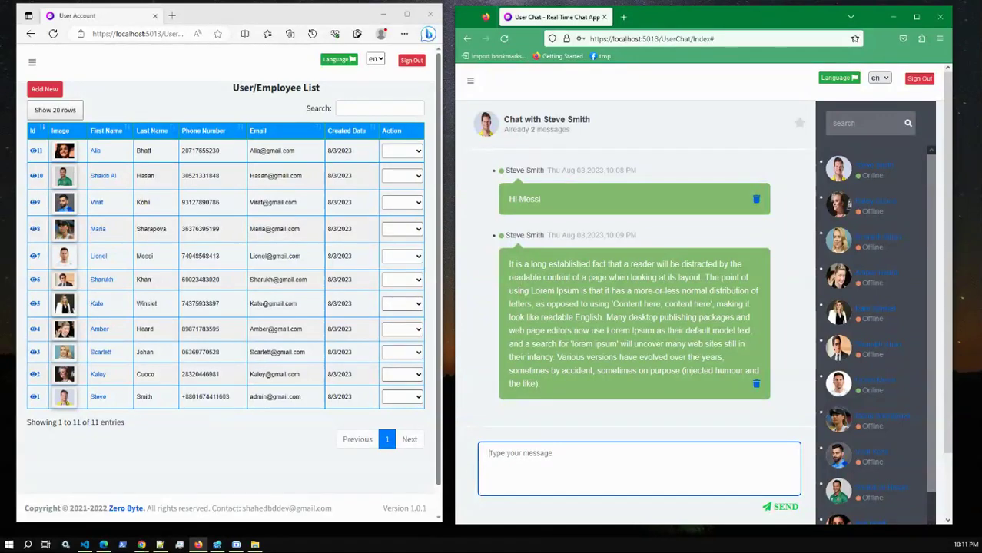
click(32, 61)
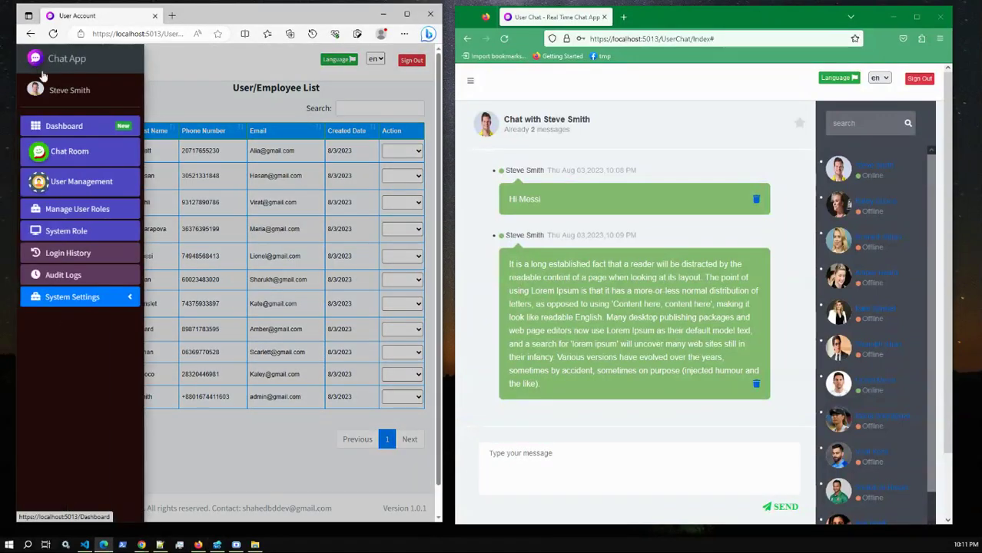
click(78, 158)
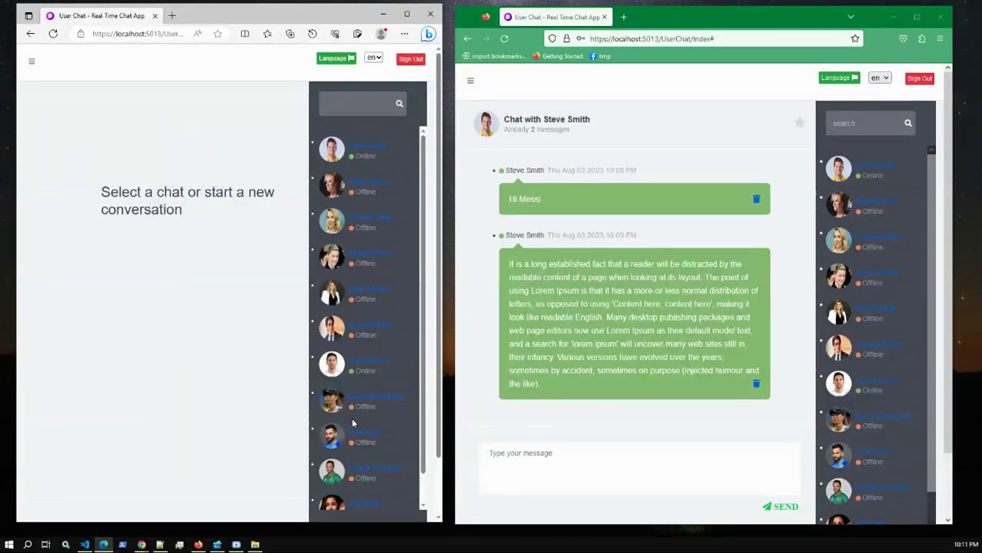
- In Edge, search the contacts for 'me', clear the search, and open the second user's conversation
scroll(353, 423, down, 1)
click(361, 103)
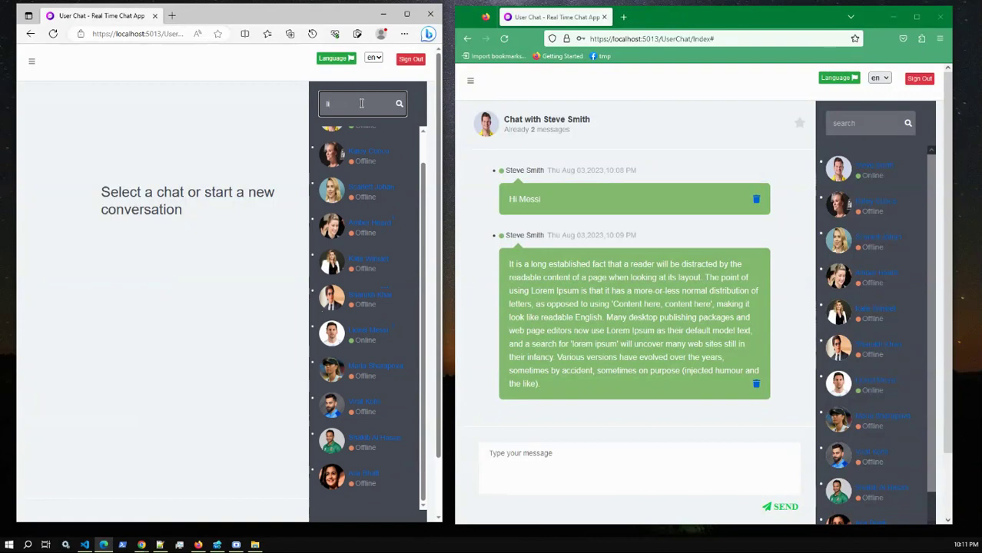
text(me)
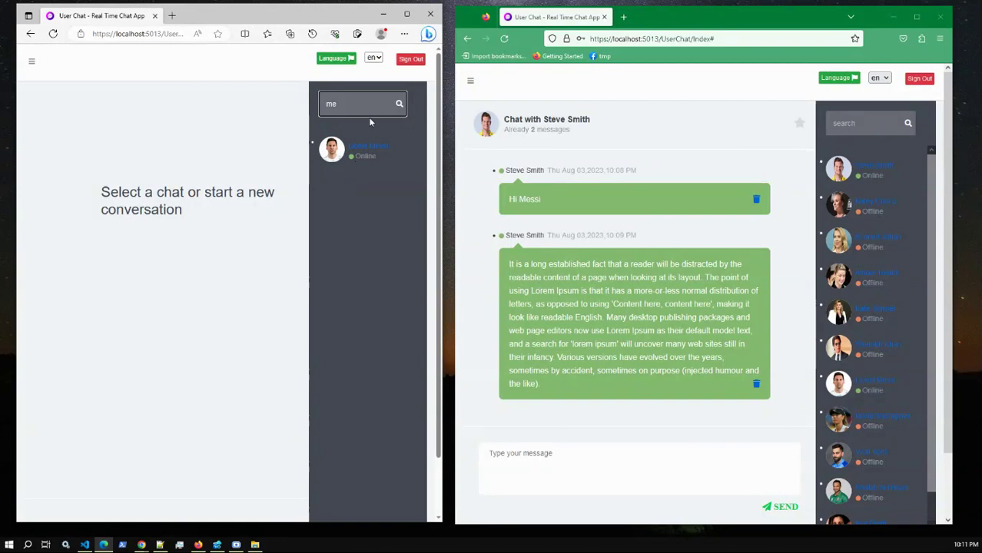
key(BackSpace)
key(BackSpace)
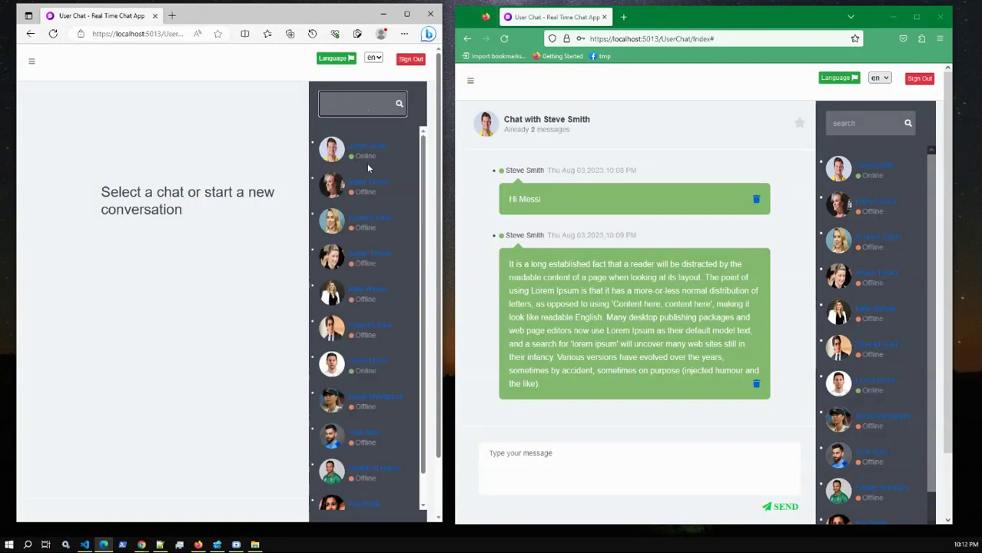
click(369, 363)
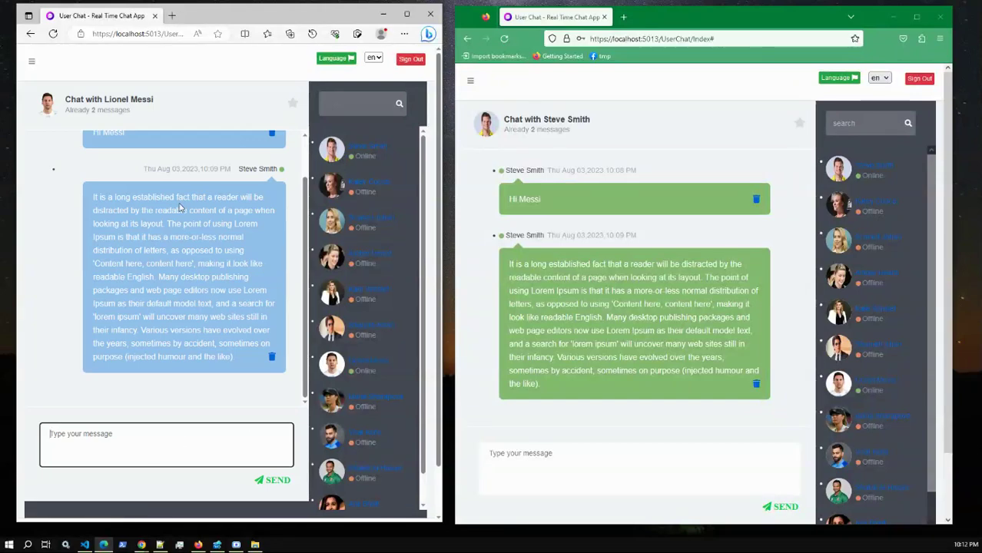
- Send 'Hi Smith' from the right browser
click(31, 61)
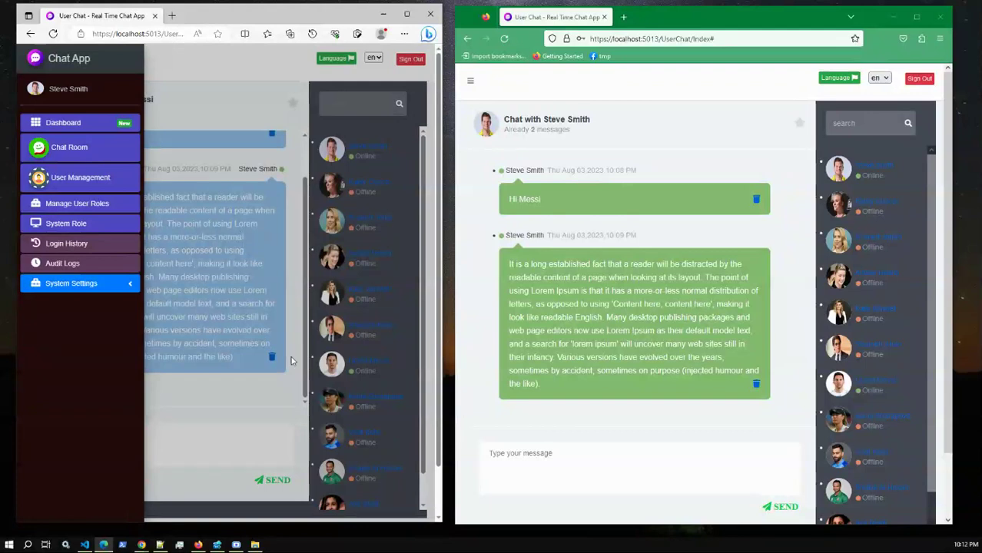
click(551, 469)
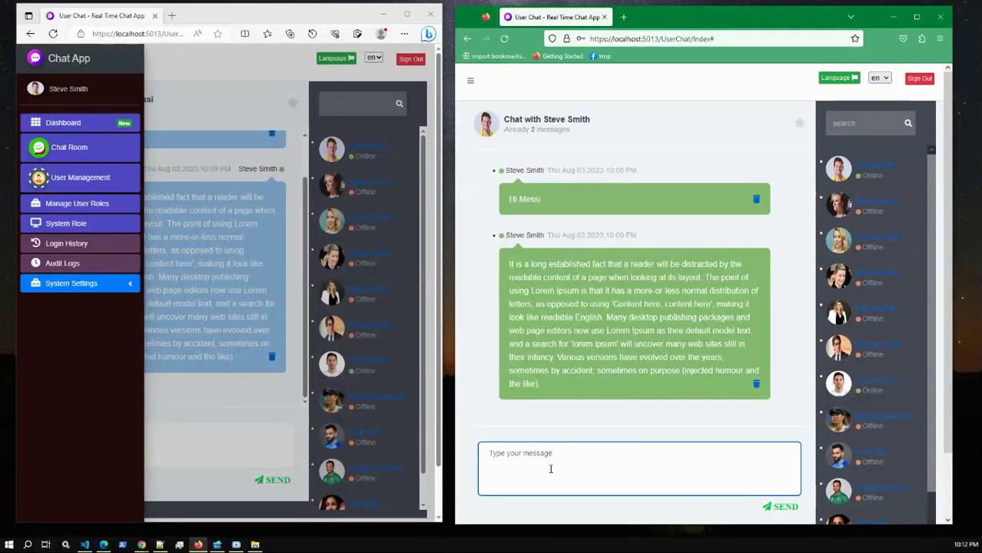
text(Hi Smith)
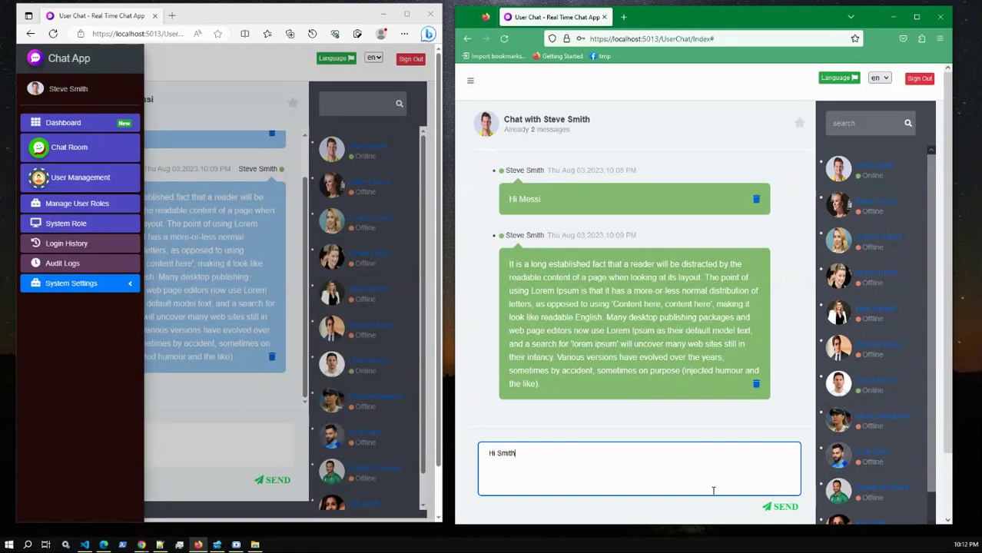
click(777, 506)
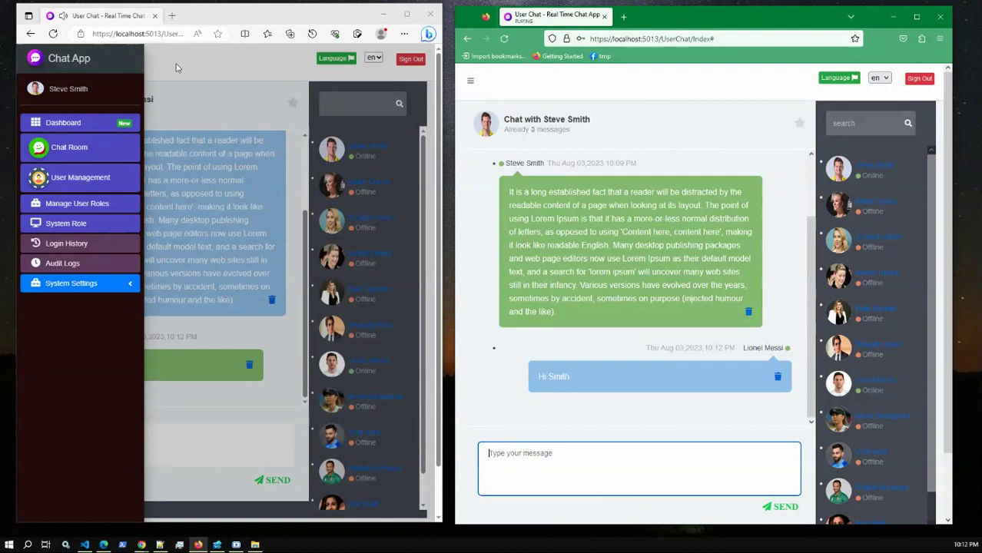
- Send 'Nice to meet you here' from the right chat window
click(179, 67)
click(509, 468)
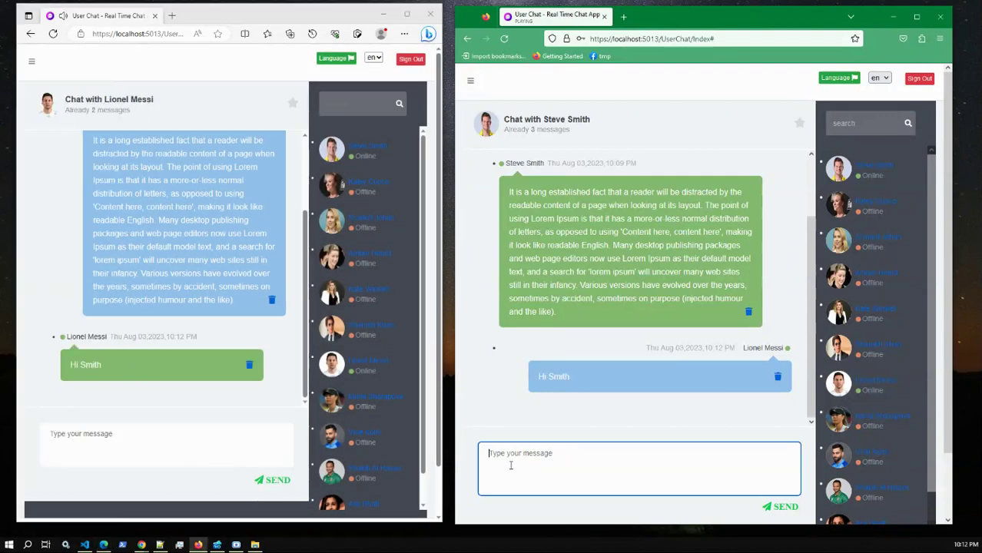
text(Nice to meet you here)
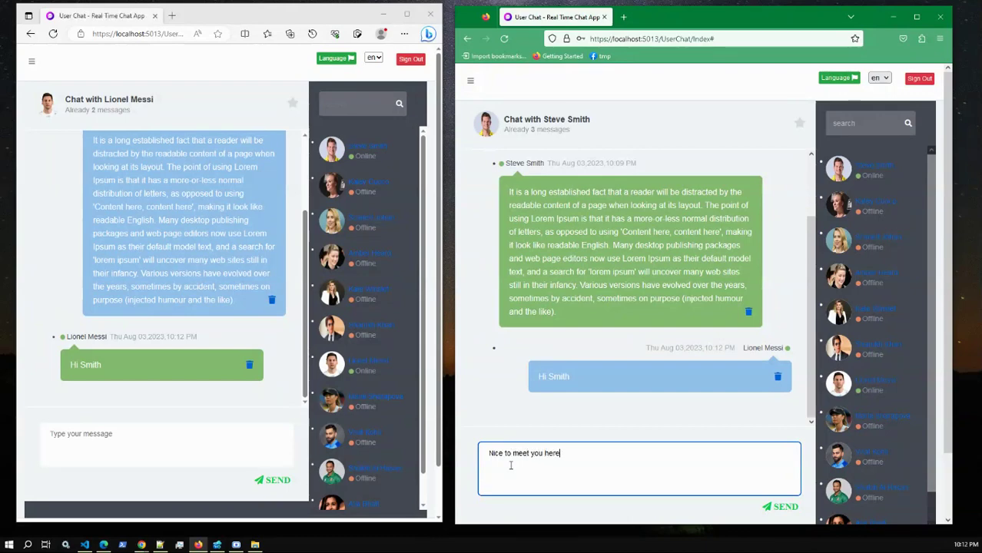
click(781, 507)
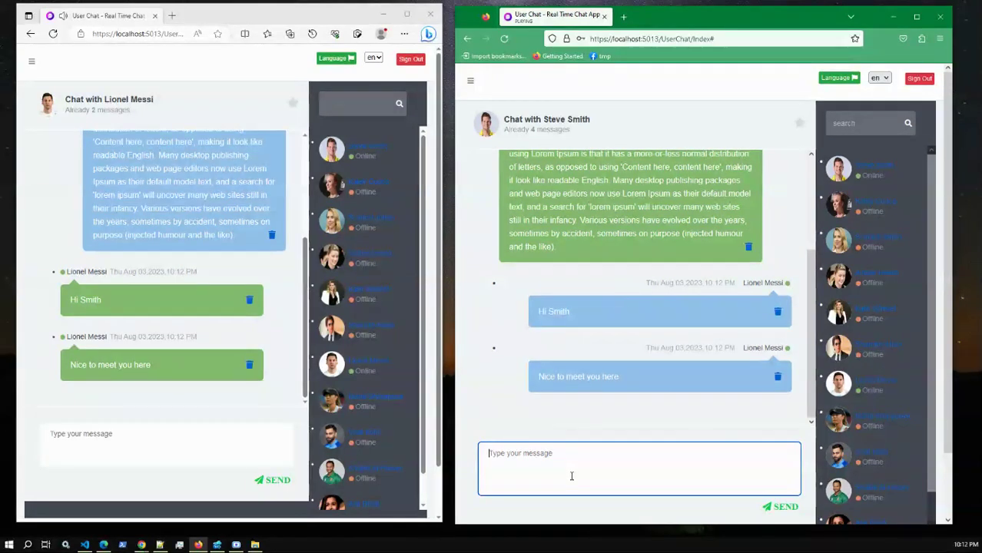
- Reply 'cool' from the left chat window, then maximize it
click(216, 441)
text(dool)
click(267, 481)
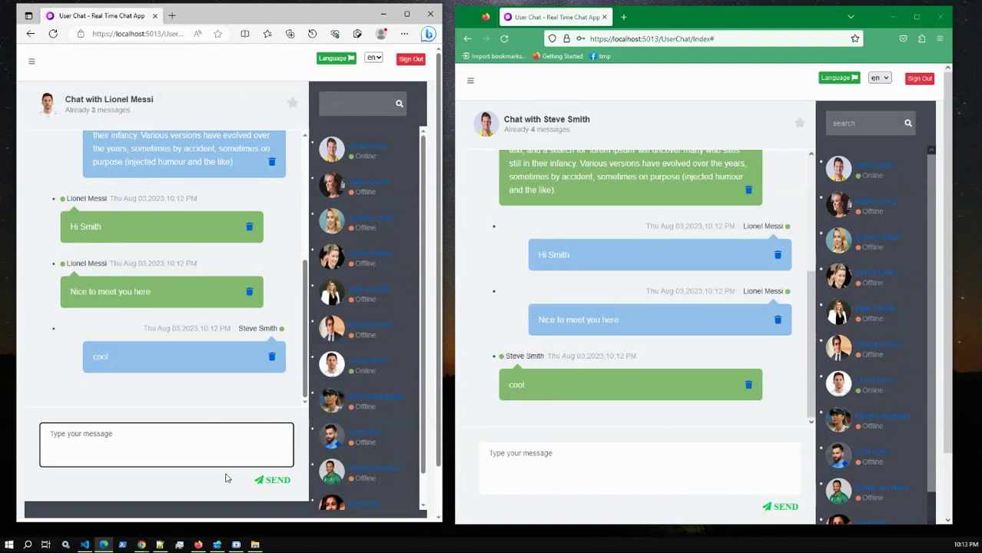
click(407, 14)
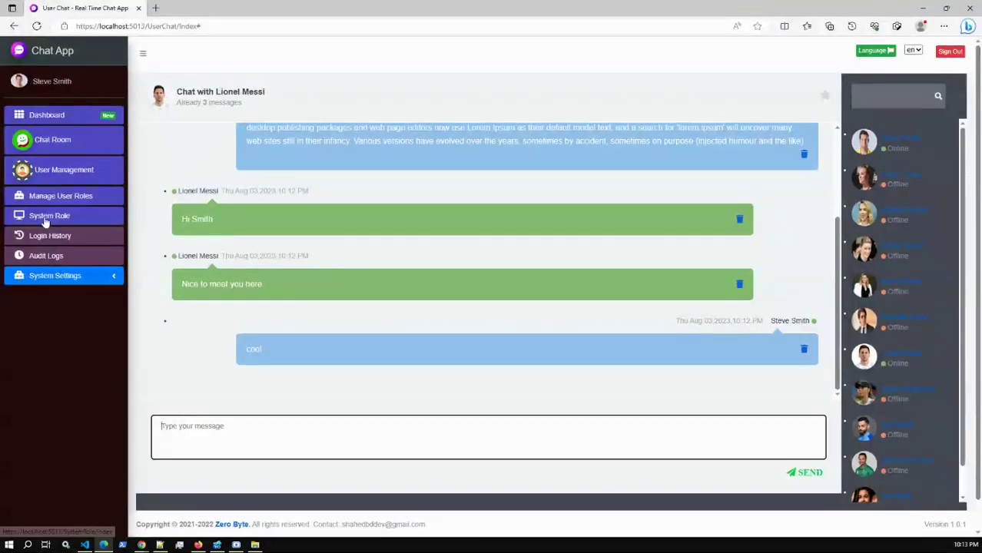
- Reload the Chat Room and reopen the online contact's conversation, confirming the 5-message count
click(59, 148)
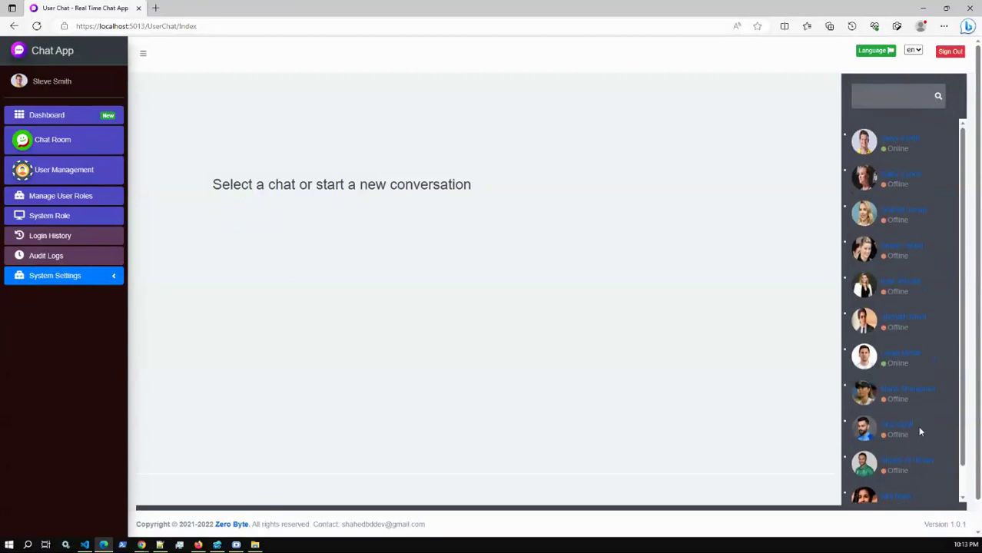
click(904, 353)
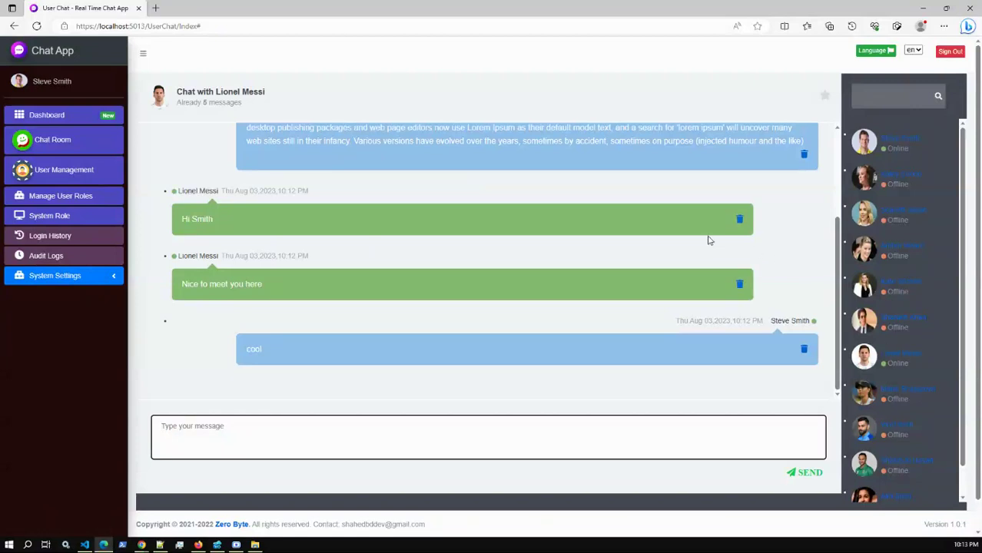
drag(172, 92, 264, 114)
click(393, 97)
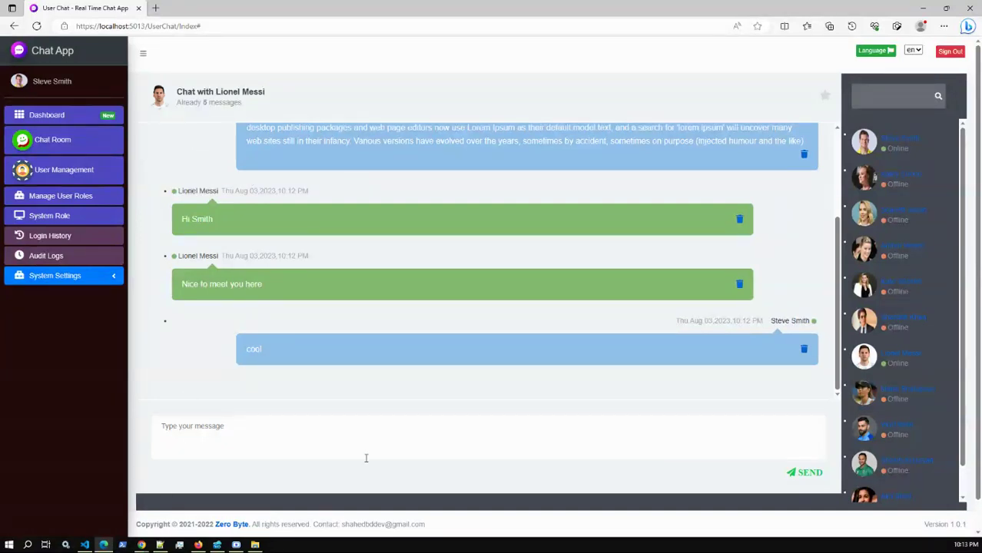
click(178, 435)
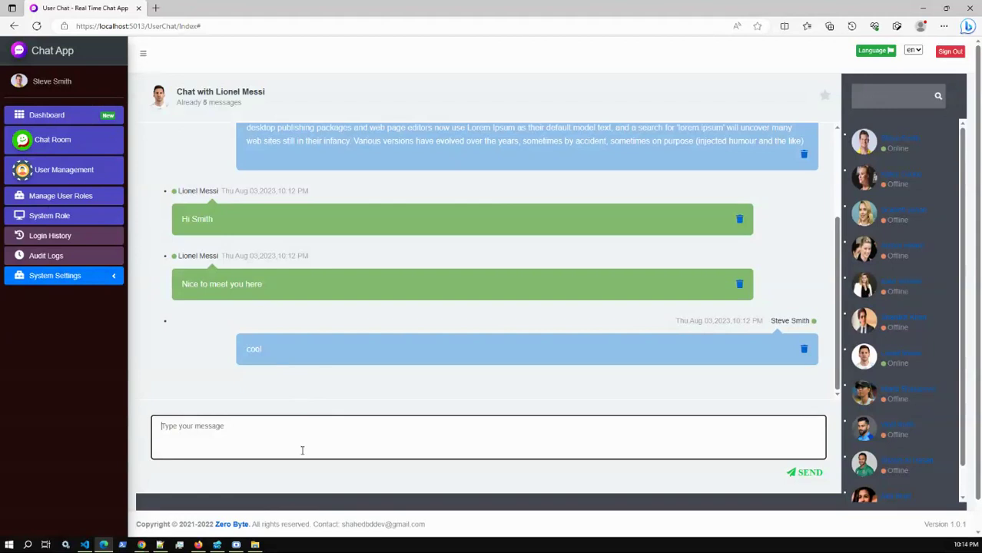
- Send 'Test message' and check the updated message count in the header
text(Test message)
click(803, 472)
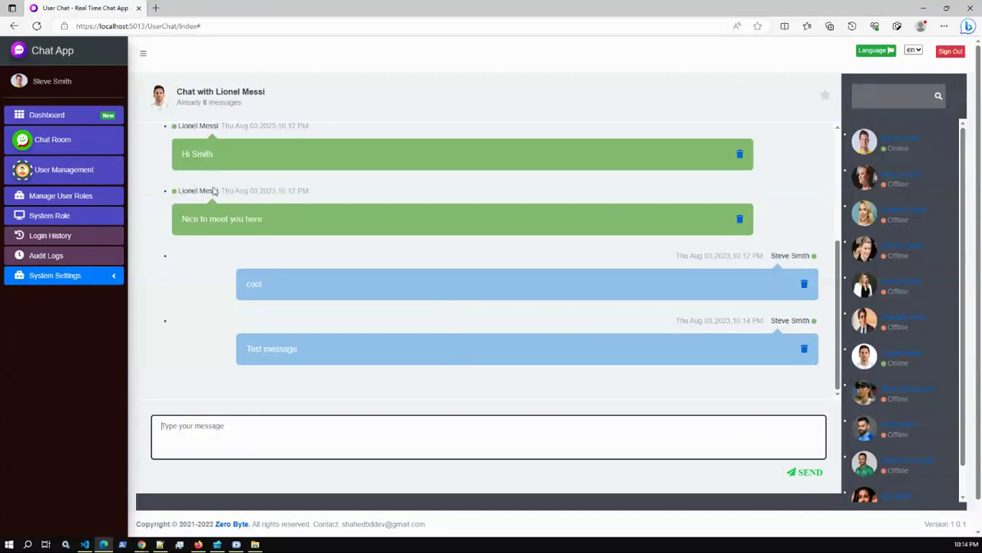
drag(177, 104, 241, 103)
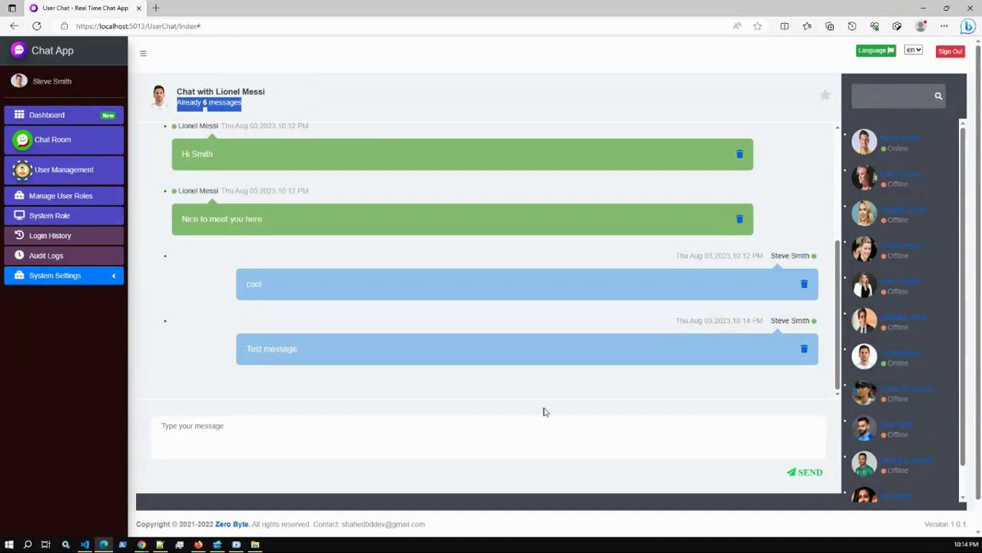
scroll(926, 262, down, 2)
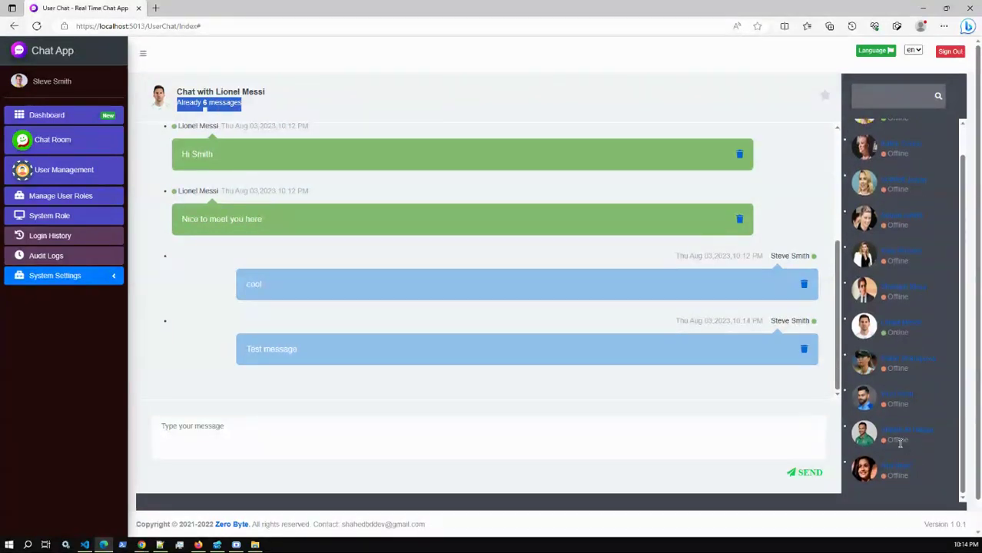
scroll(913, 456, up, 2)
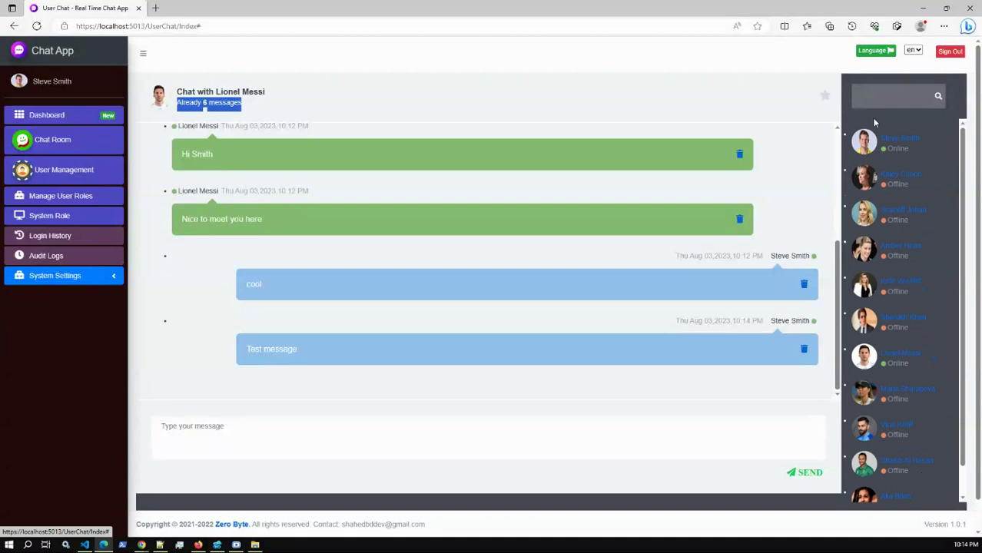
- Select the 'cool' message's timestamp and restore the window beside the other browser
click(883, 96)
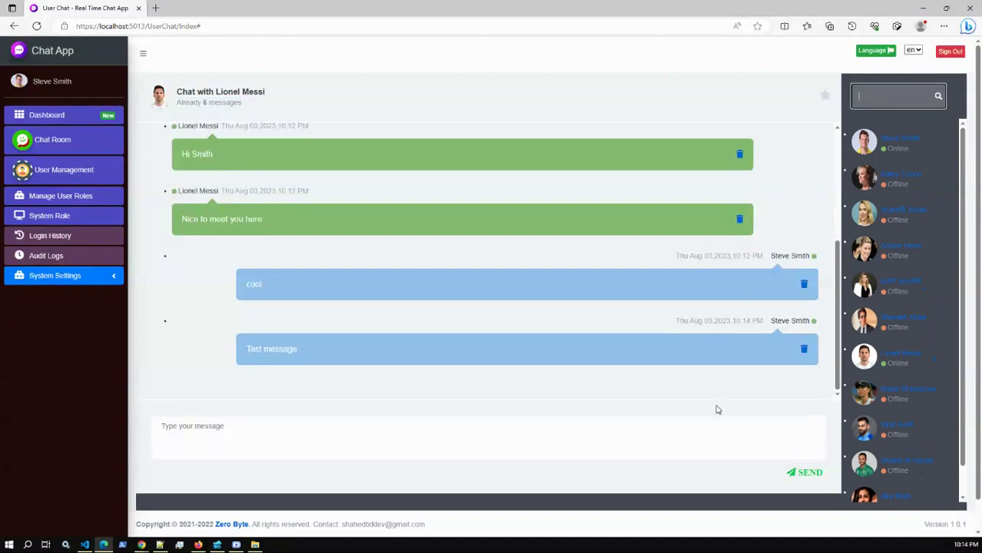
drag(675, 258, 763, 260)
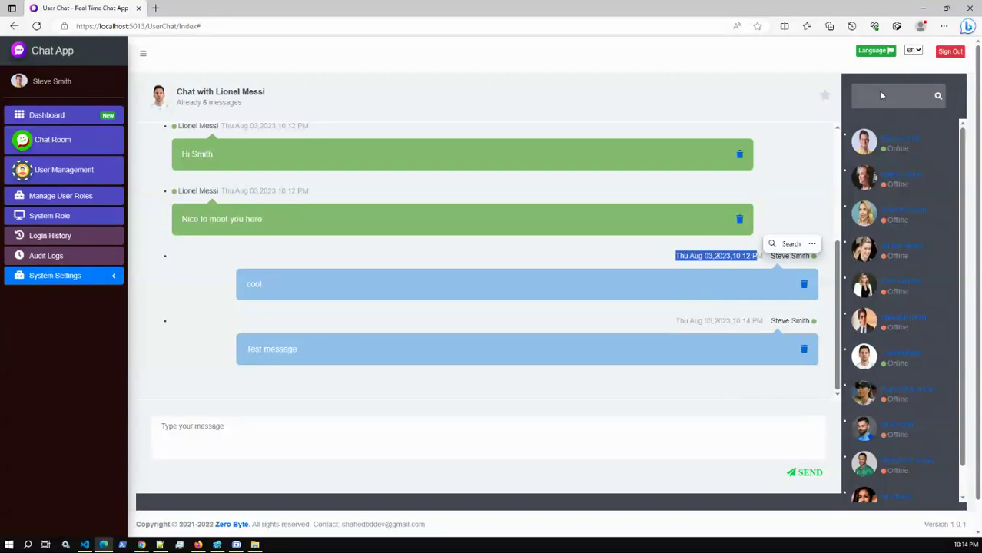
click(947, 9)
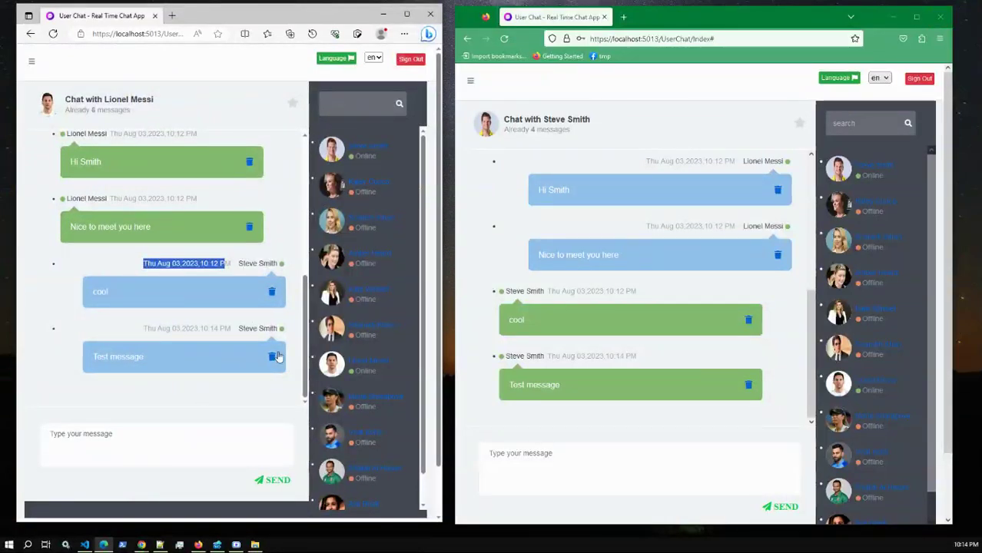
- Send 'Hello' from the Firefox chat window, then bring VS Code to the front
click(407, 14)
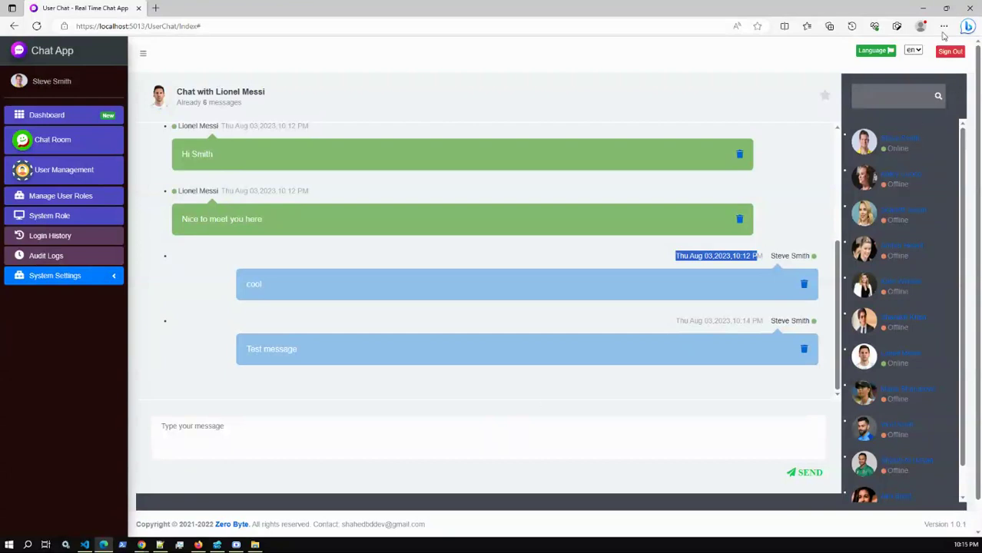
click(946, 8)
click(614, 458)
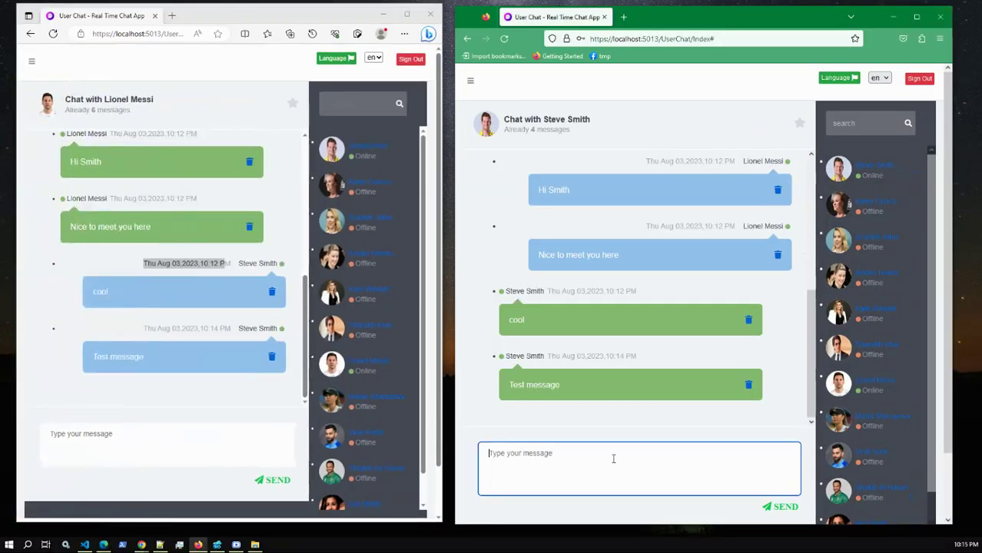
text(Hello)
click(791, 509)
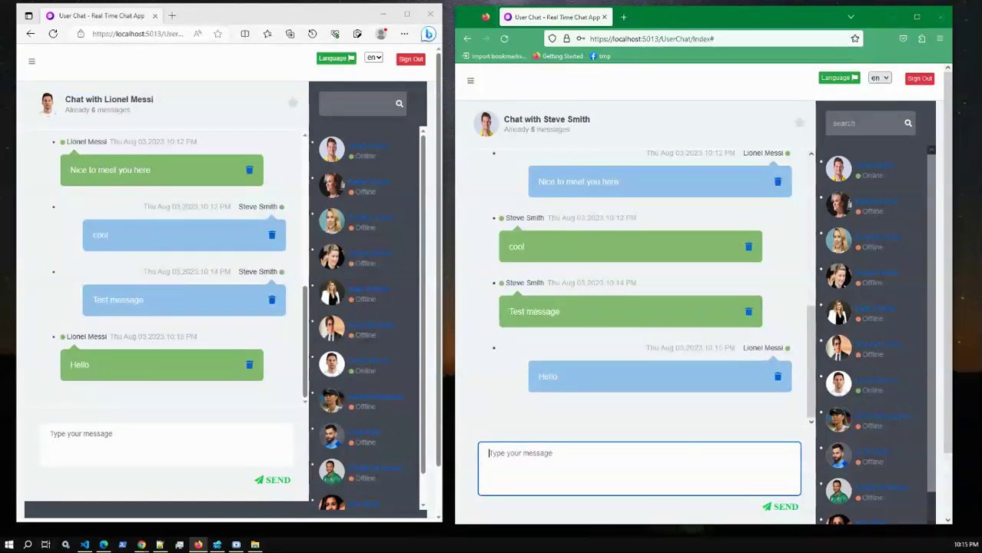
click(84, 545)
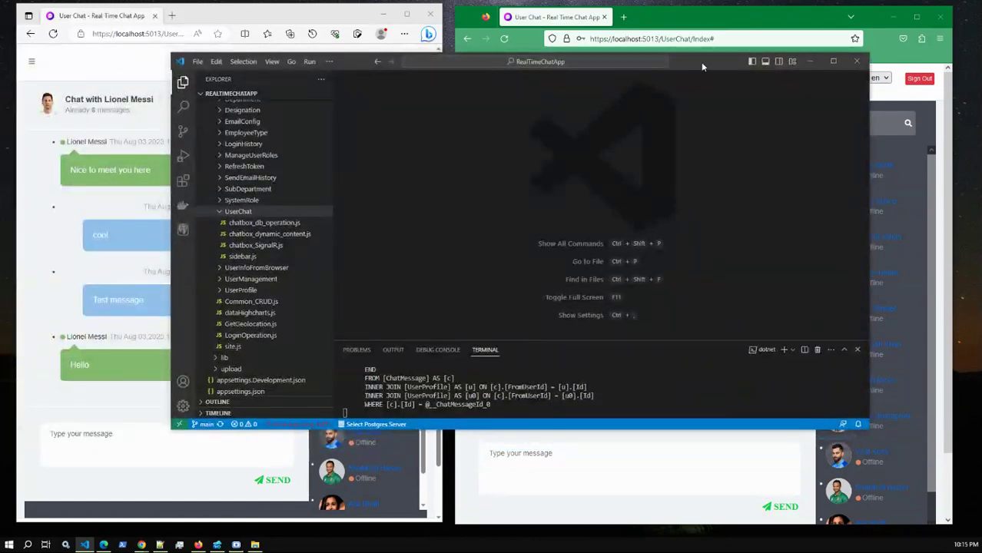
- Open chatbox_SignalR.js and highlight every occurrence of 'result'
drag(701, 61, 648, 15)
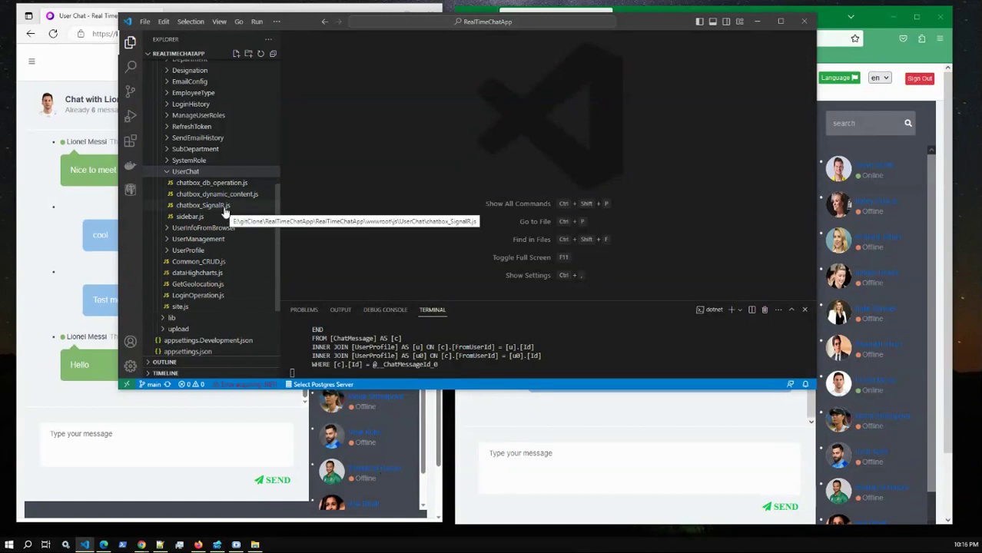
click(202, 205)
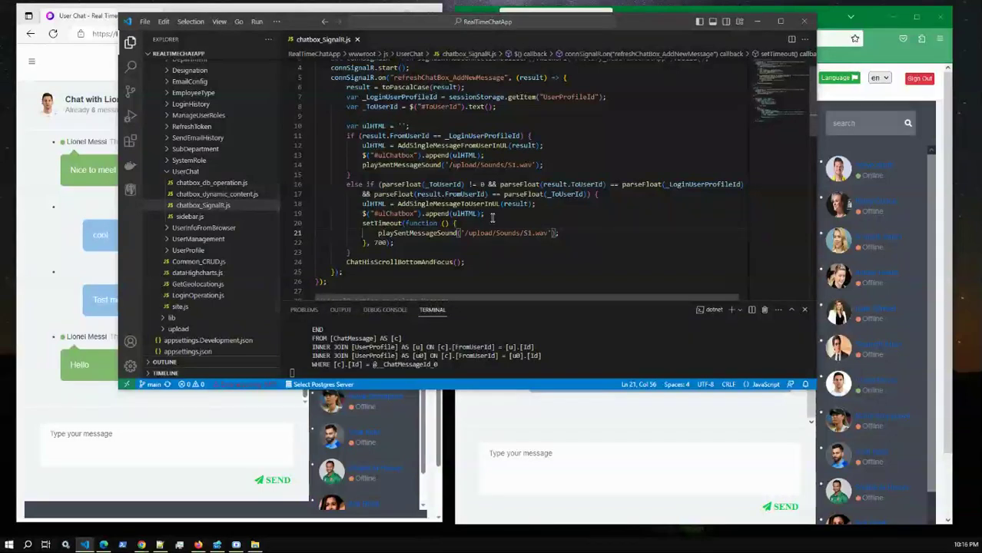
scroll(496, 210, up, 1)
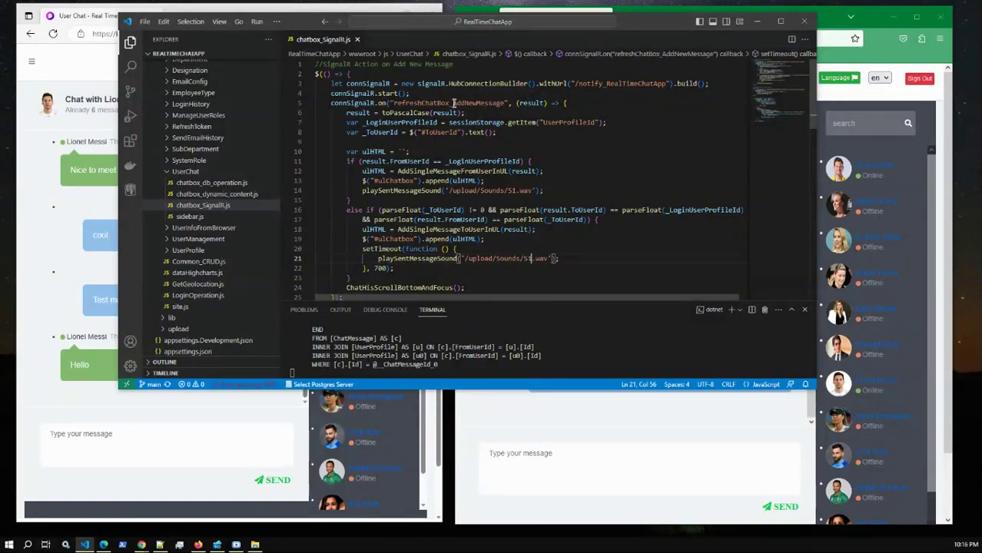
double_click(535, 103)
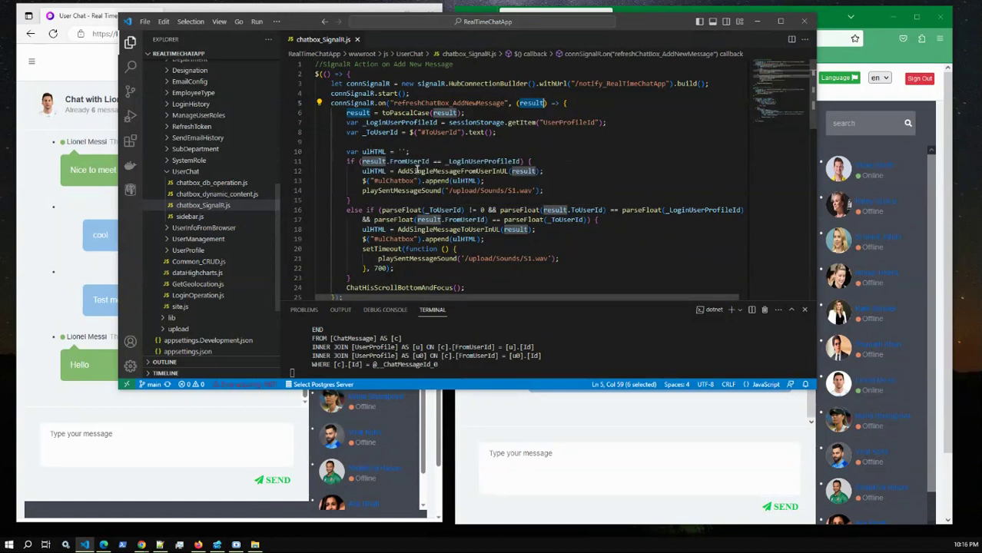
- Examine the if/else-if handler and AddSingleMessageFromUserInUL/ToUserInUL functions, then minimize the editor
drag(347, 166, 351, 278)
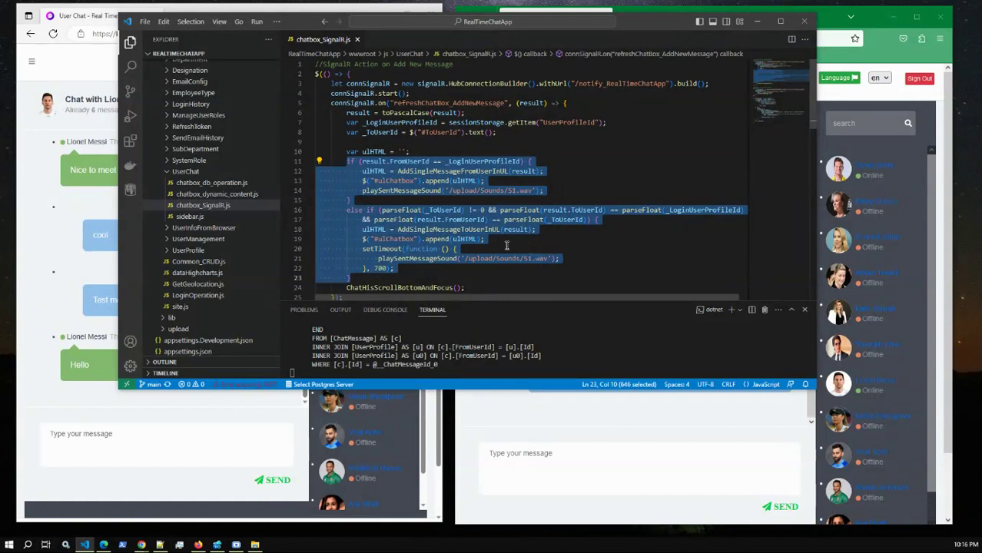
click(507, 245)
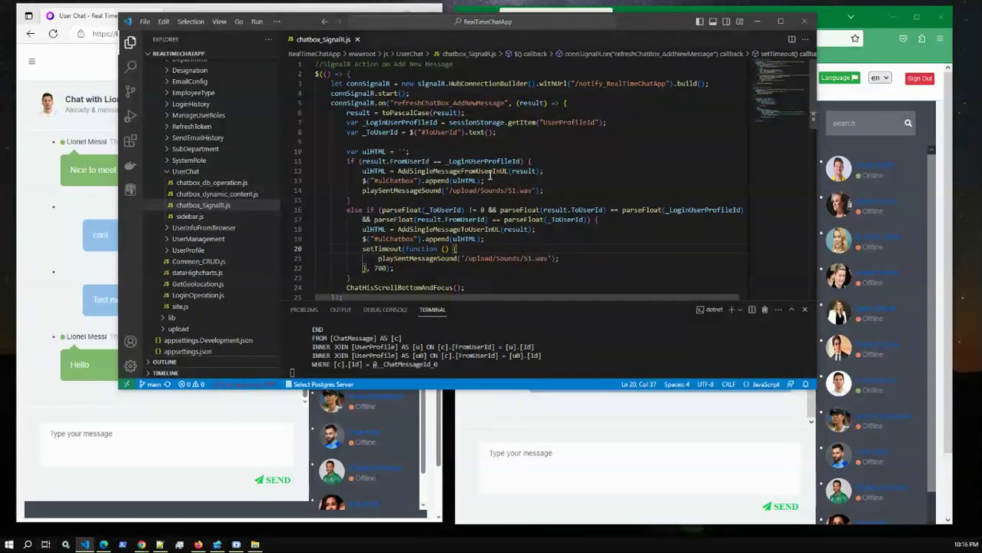
double_click(489, 172)
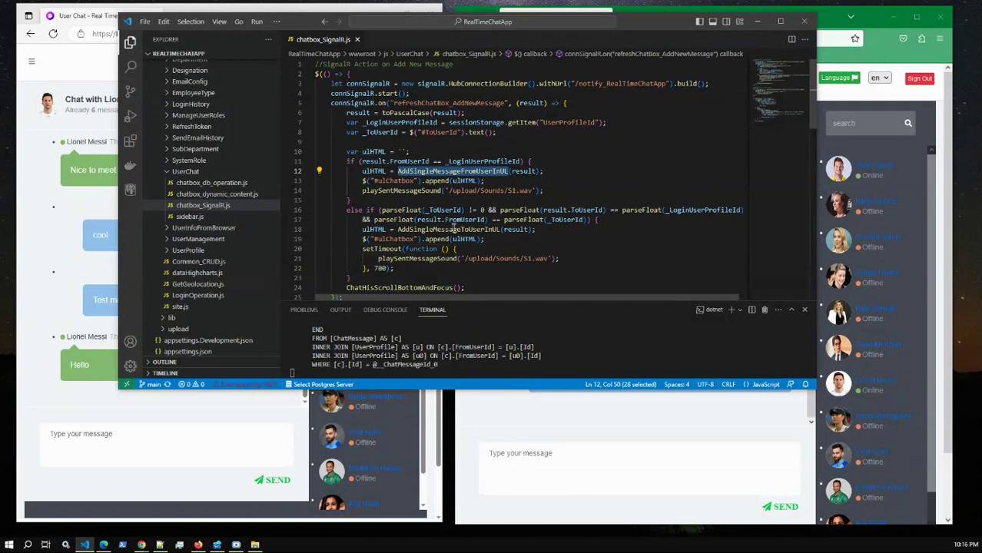
double_click(440, 230)
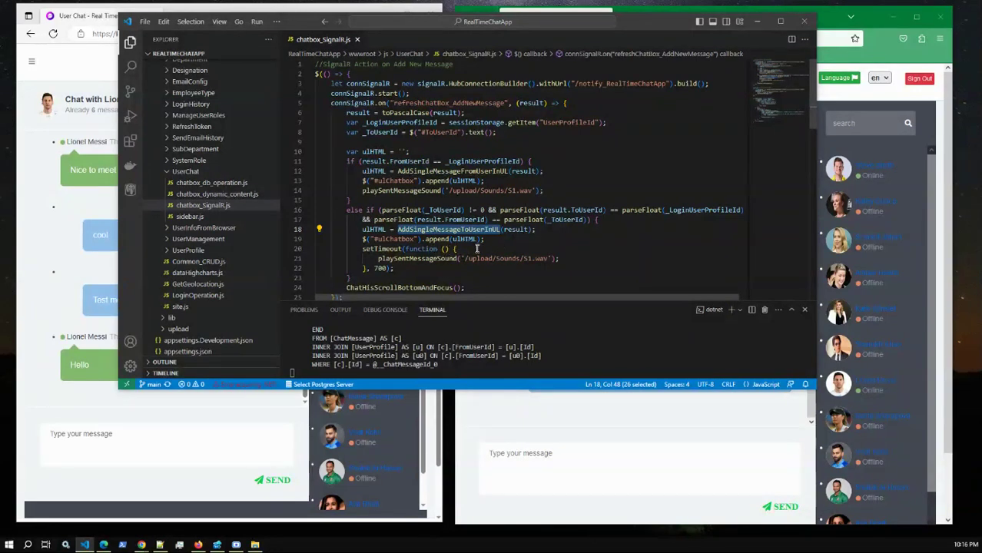
click(757, 21)
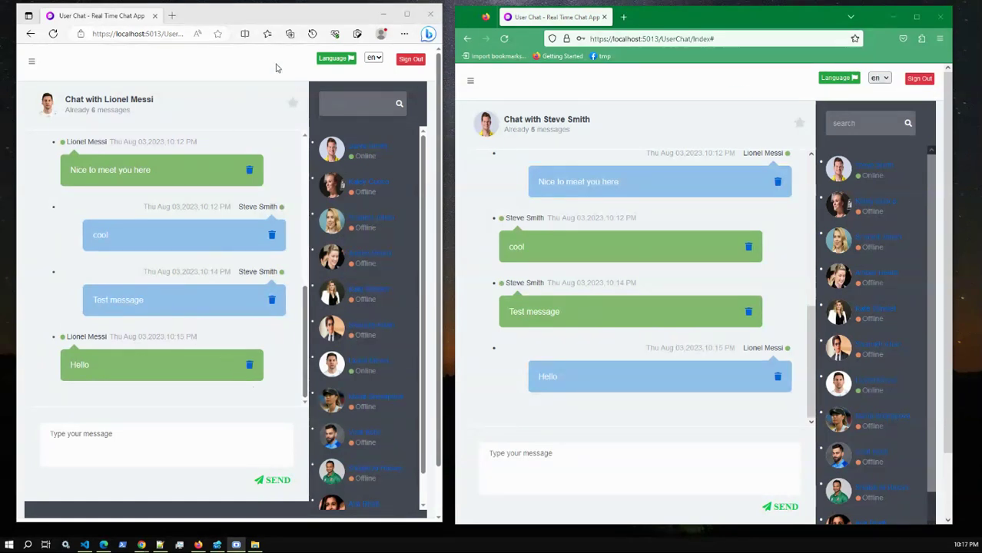
- Maximize the Edge chat window and bring VS Code back to the front
click(407, 14)
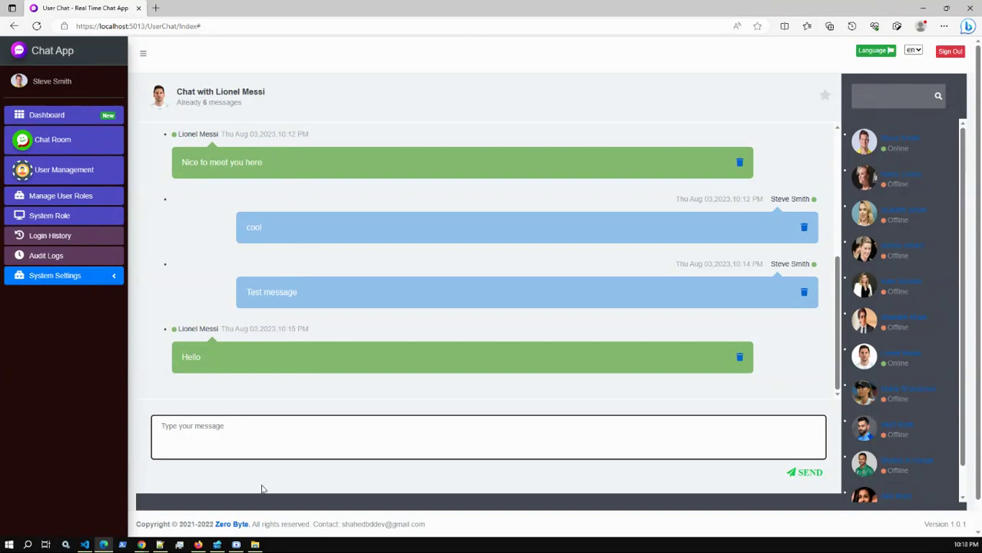
click(86, 546)
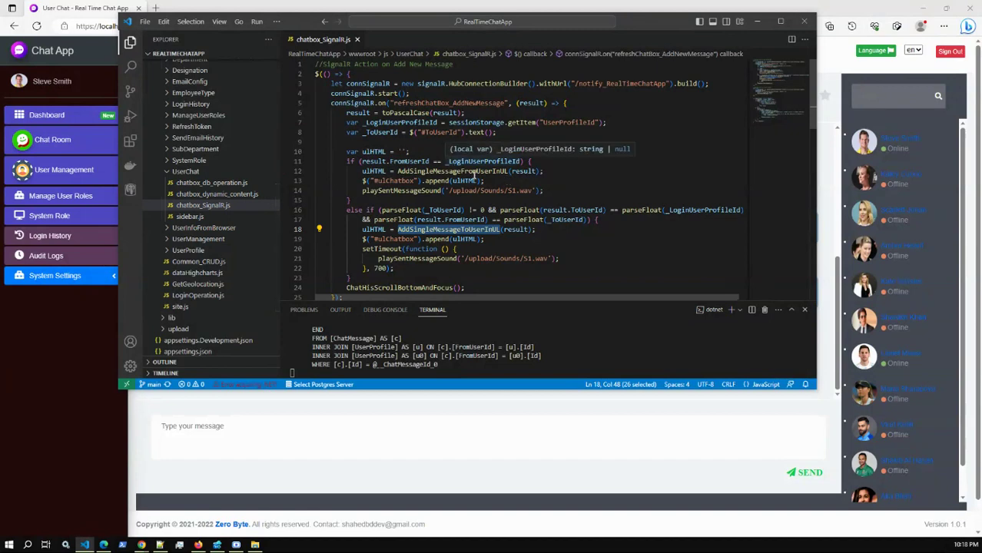
- Bring the browser's chat page, with its 6-message conversation ending in 'Hello', in front of VS Code
click(525, 427)
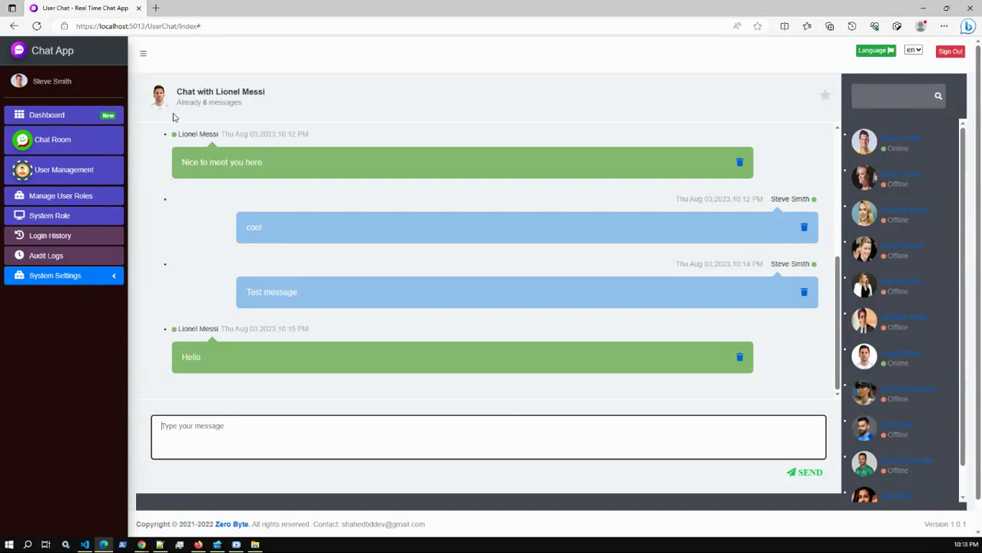
- Visit System Settings > User Management, then return the left browser to the empty Chat Room beside Firefox
click(89, 281)
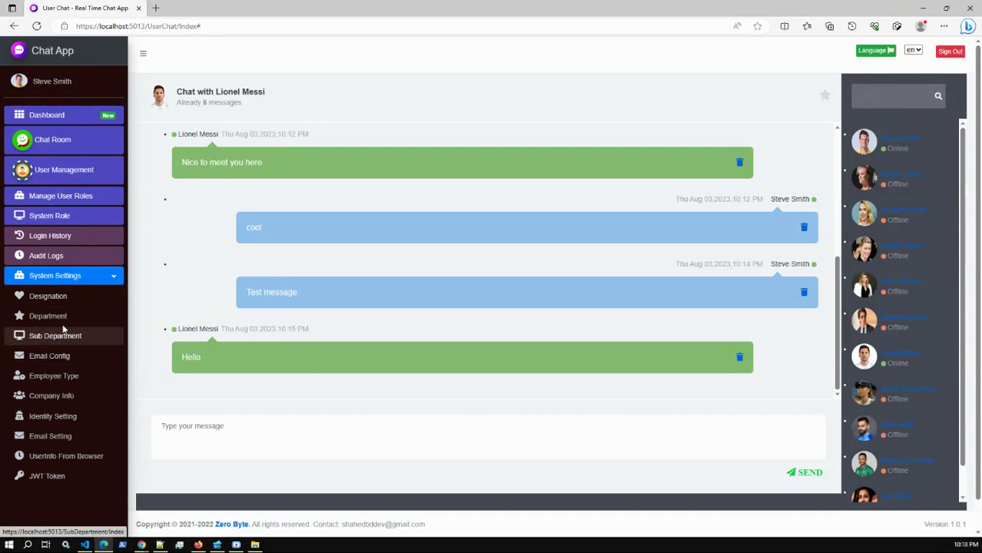
click(74, 177)
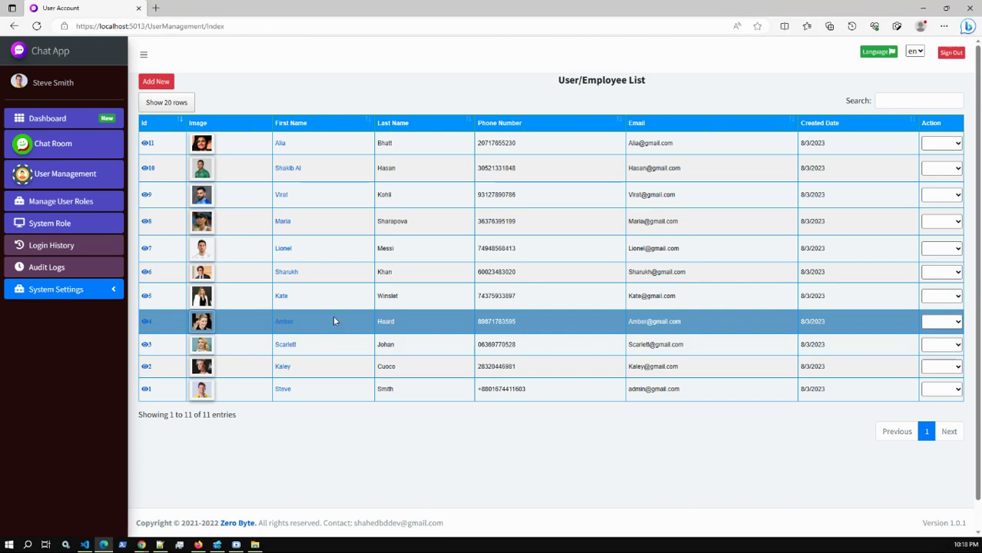
click(52, 145)
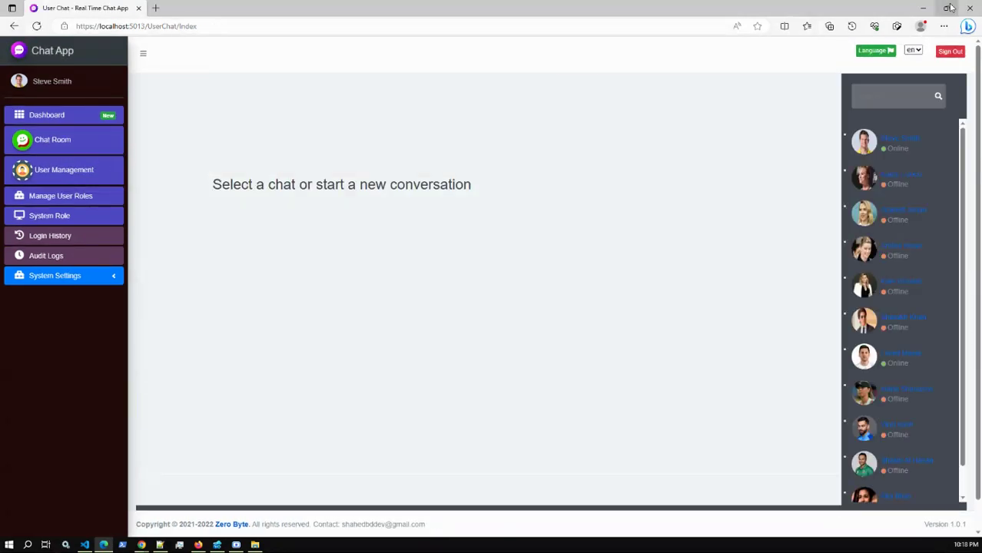
click(946, 8)
click(692, 429)
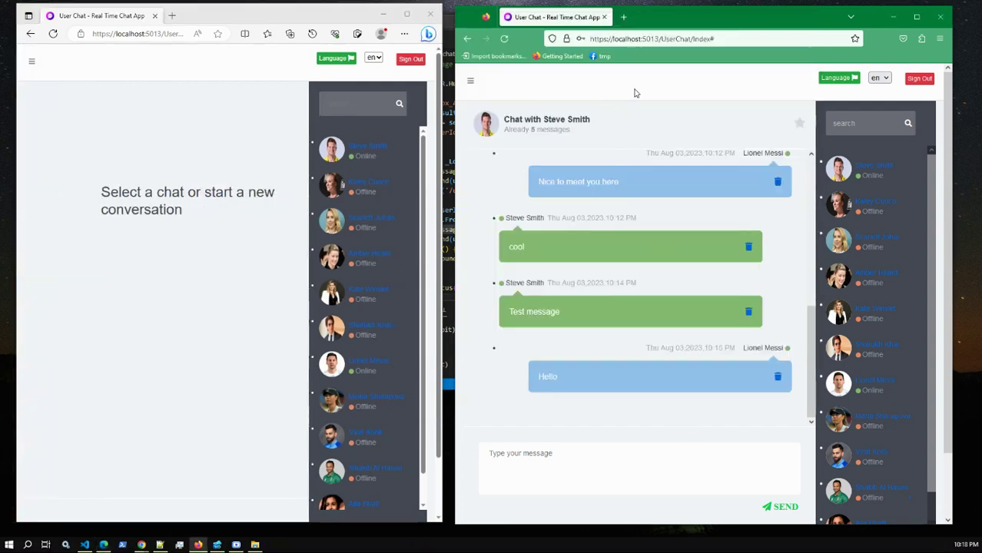
- In the right browser, use the navigation drawer to visit Profile, then Chat Room
click(470, 80)
click(489, 110)
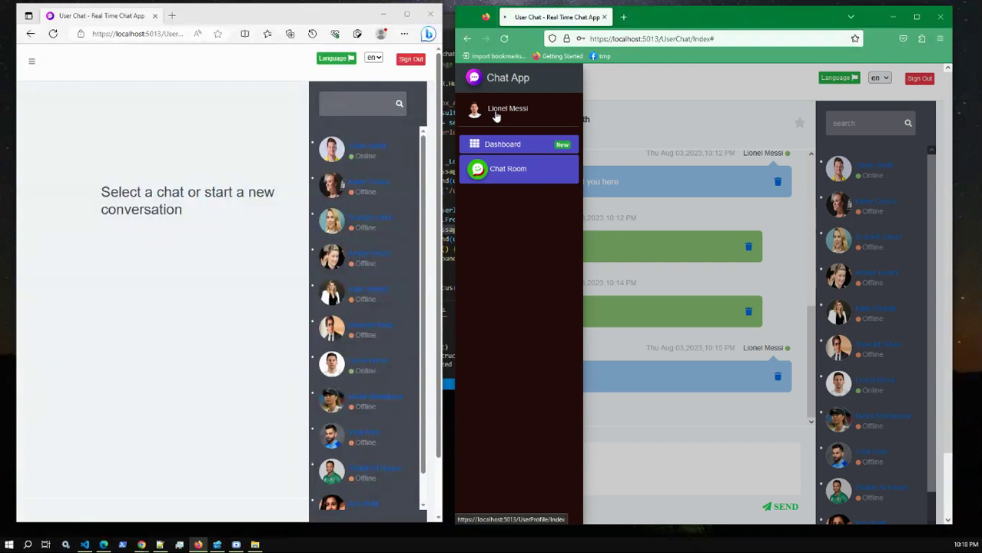
click(471, 81)
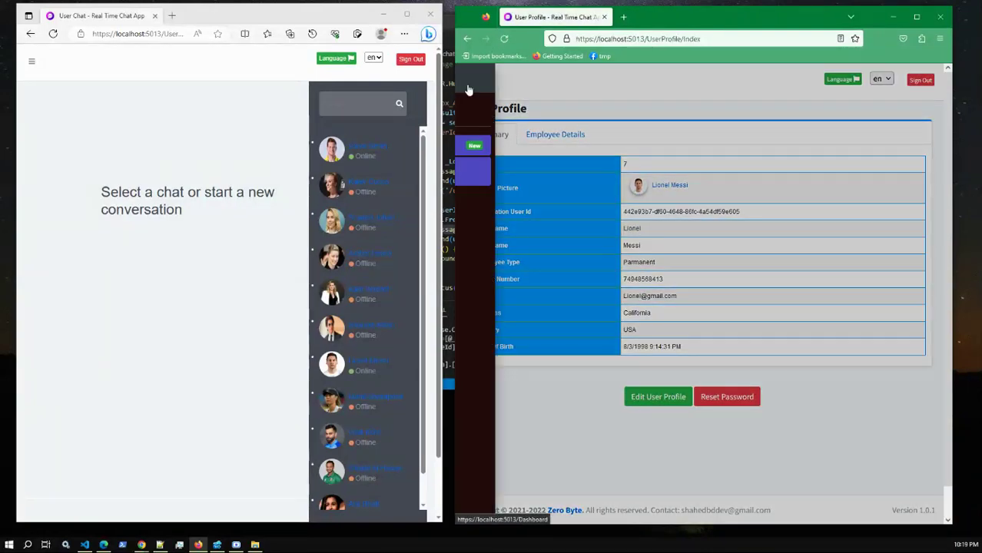
click(514, 177)
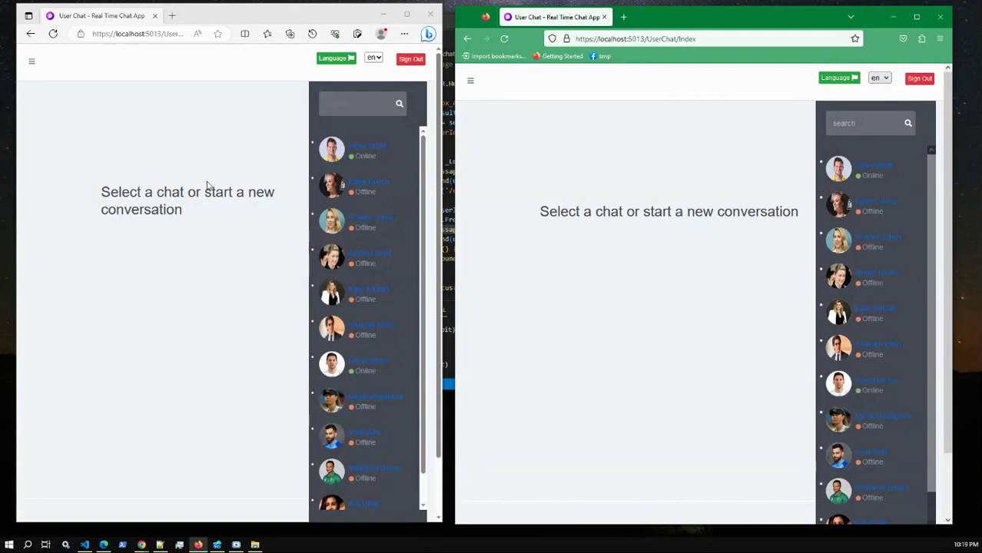
- In the left browser, open the first contact's conversation and focus its message box
click(383, 149)
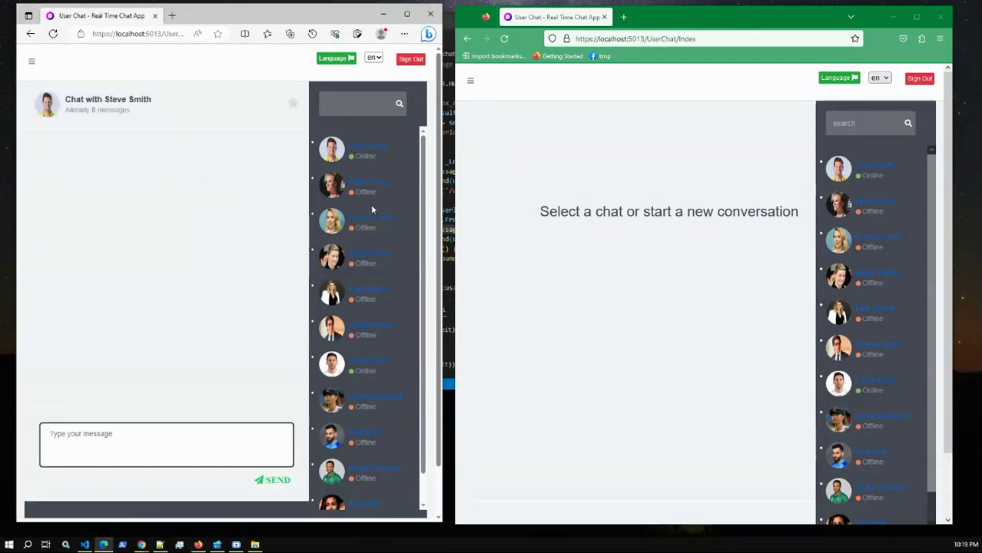
scroll(377, 369, down, 1)
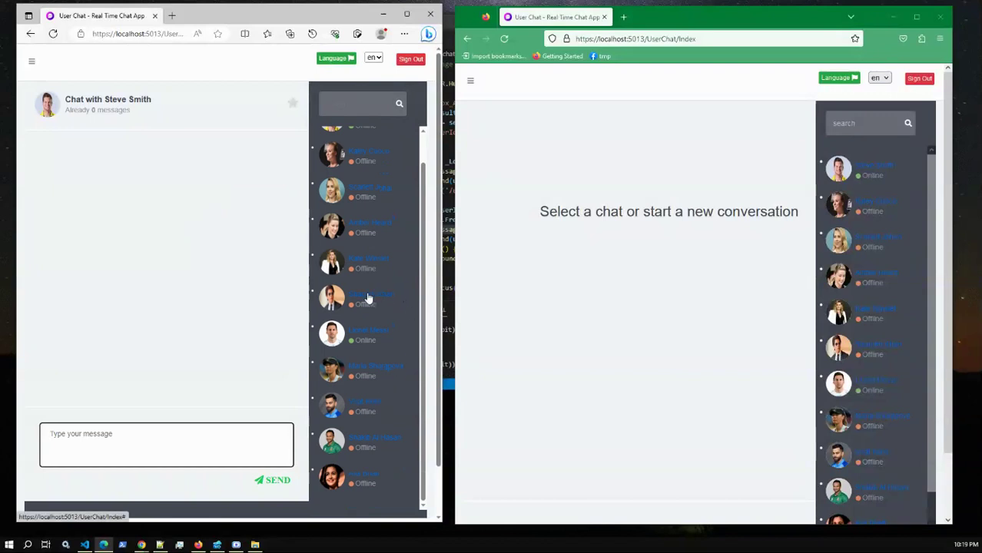
scroll(339, 261, up, 1)
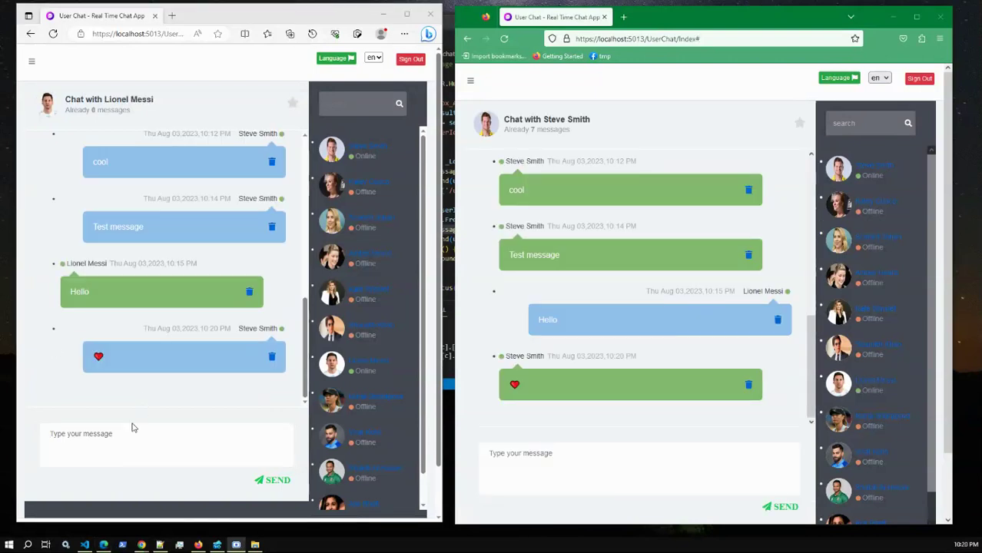
click(126, 434)
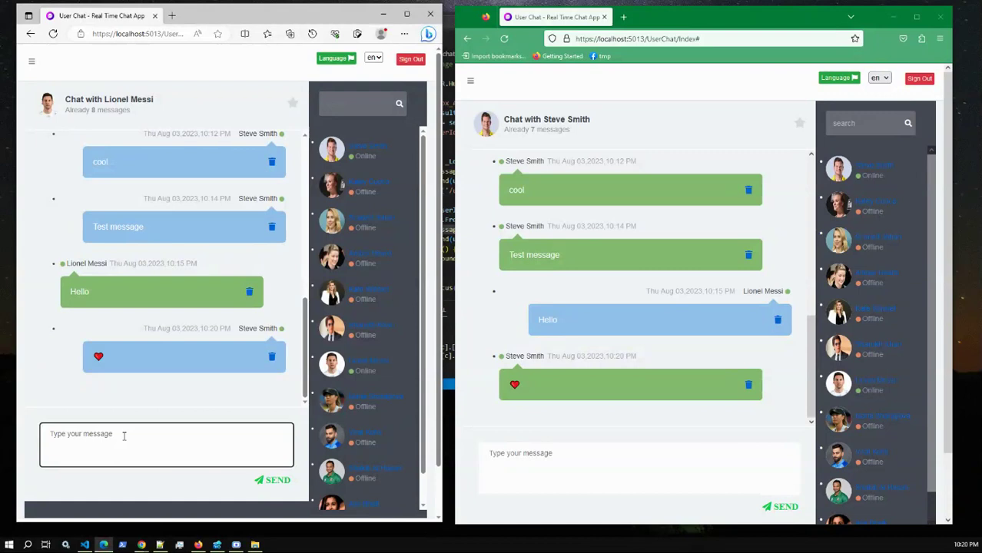
- Send a heart emoji from the left window and a heart reply from the right window
text(❤️)
click(273, 481)
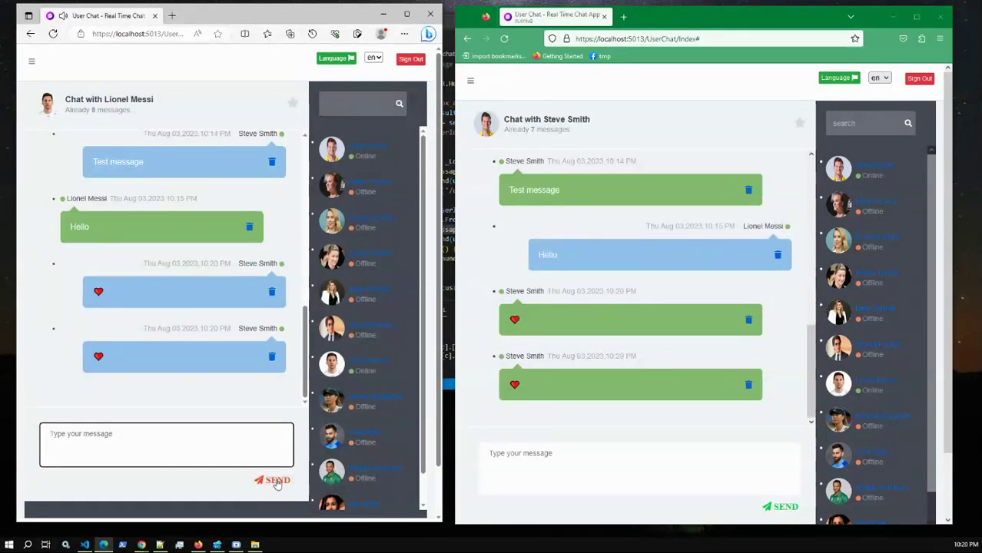
click(603, 476)
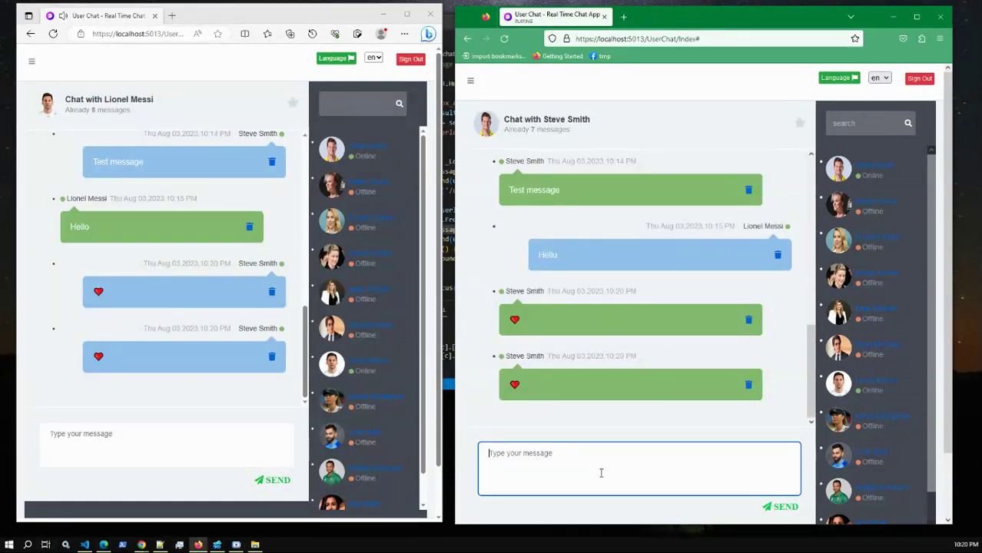
text(❤)
click(779, 507)
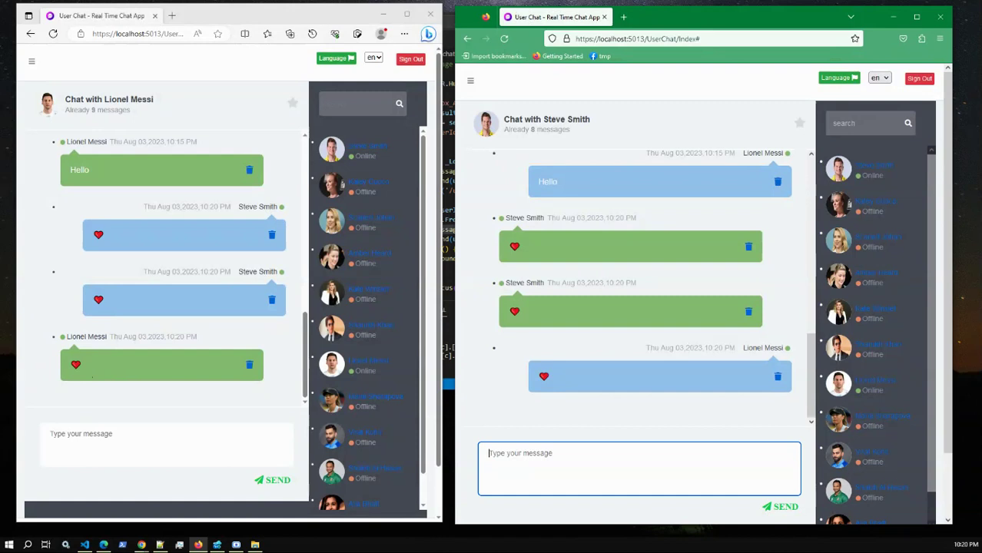
- Send a five-flame emoji message from the right window
click(92, 377)
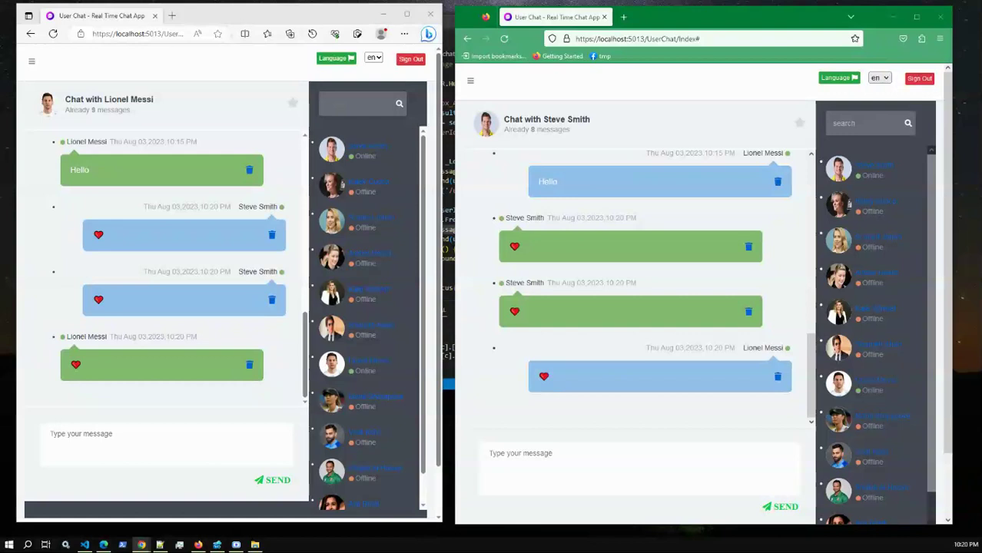
click(619, 469)
text(🔥)
key(ctrl+v)
key(ctrl+v)
key(ctrl+v)
key(ctrl+v)
click(775, 507)
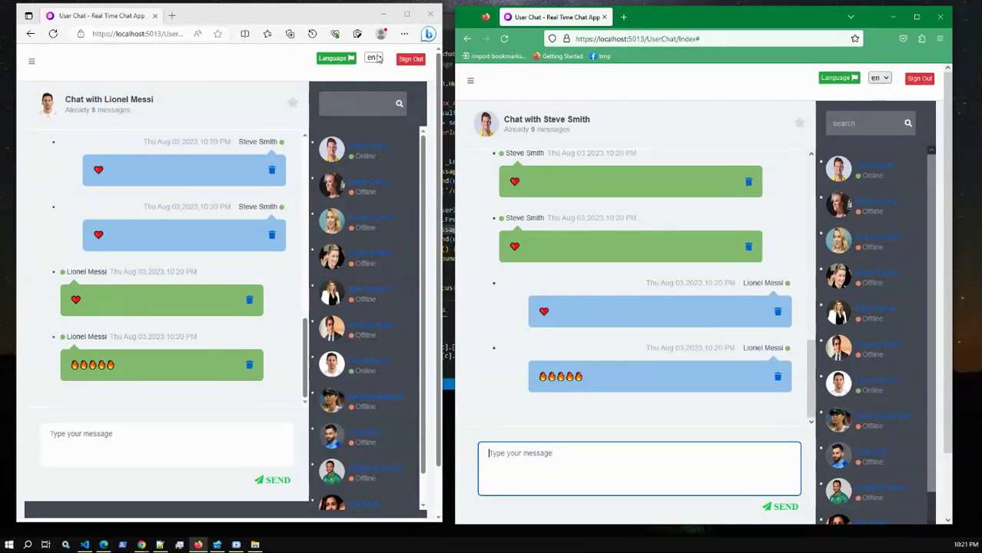
- Delete the five-flame message and leave the left chat window maximized
click(408, 15)
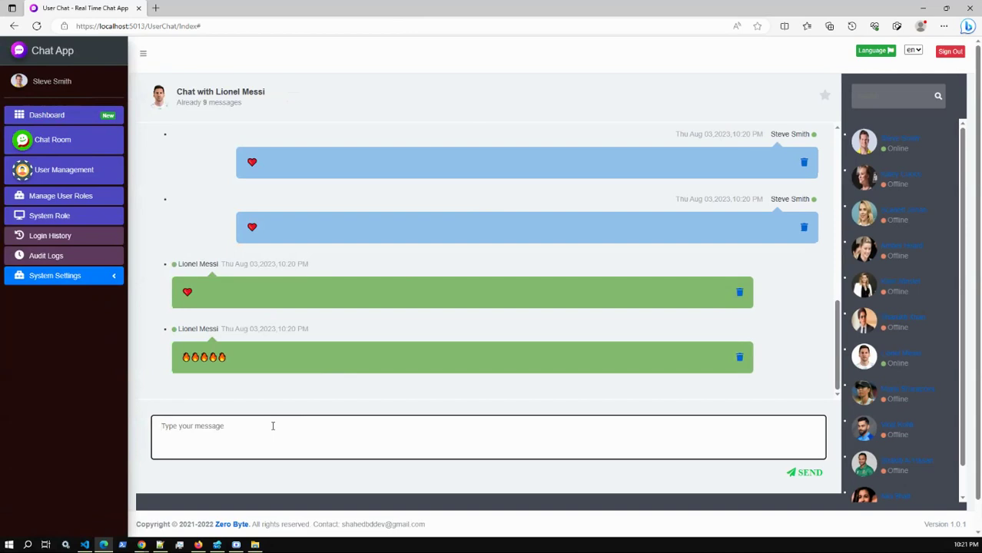
click(946, 8)
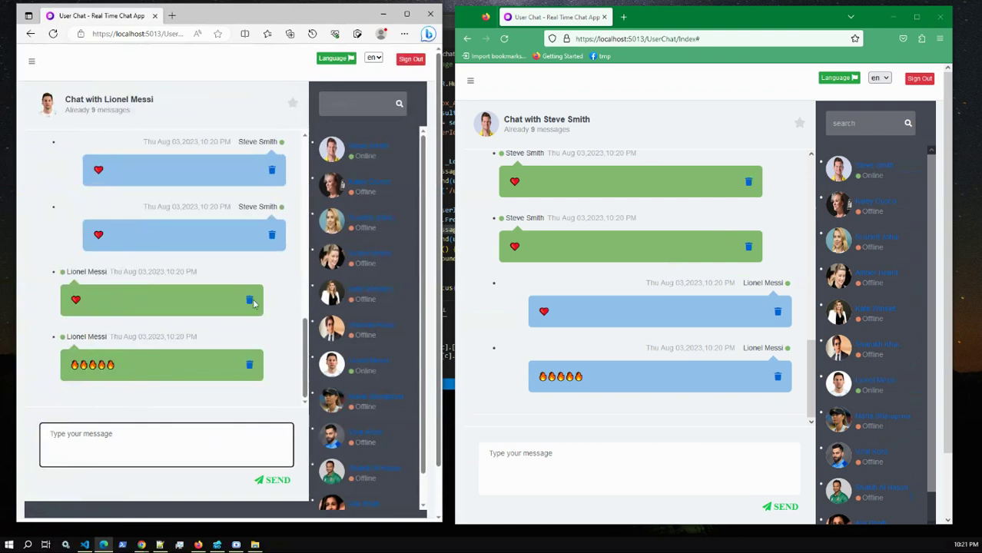
click(250, 366)
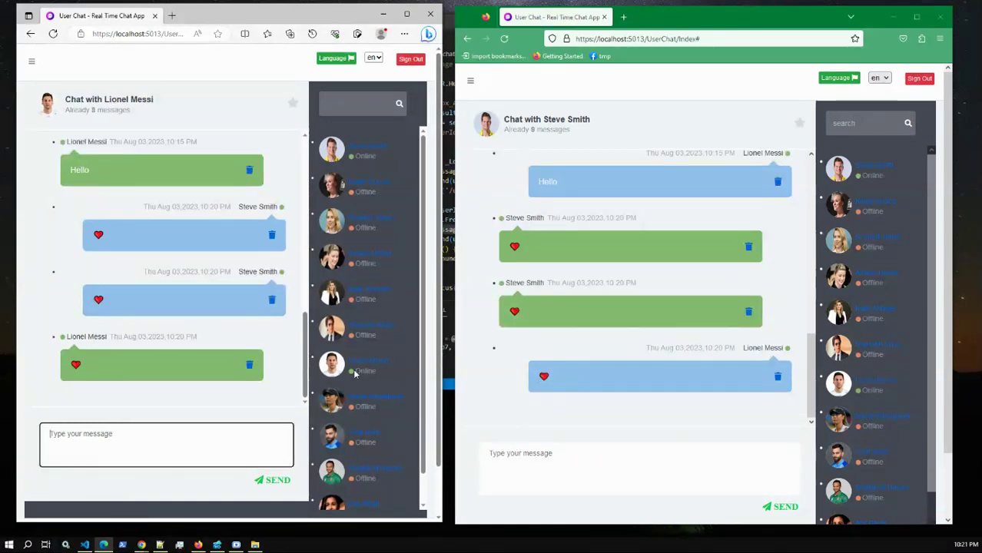
click(408, 14)
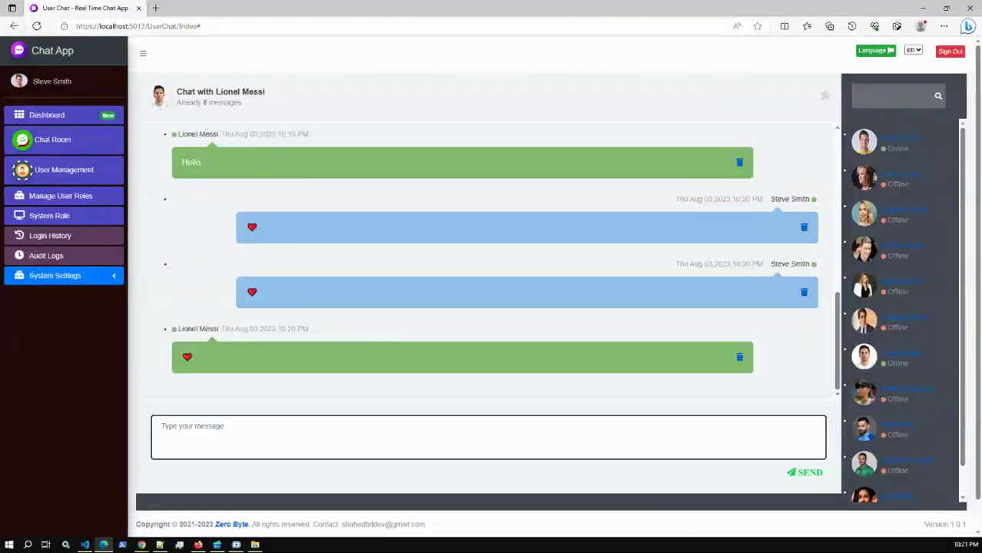
- Visit the Dashboard, return to Chat Room, and open the first contact, then the seventh contact
key(alt+Tab)
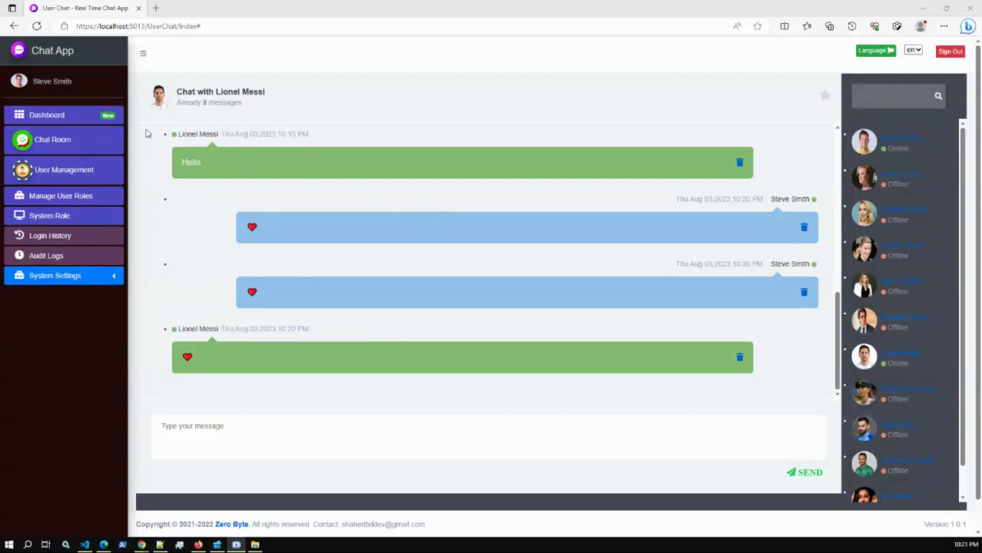
click(82, 117)
click(82, 117)
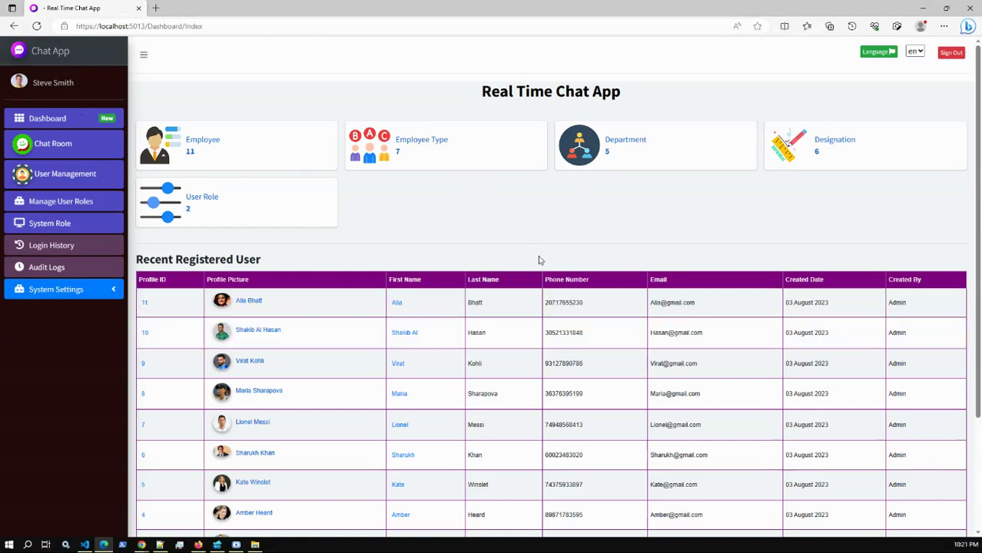
click(90, 143)
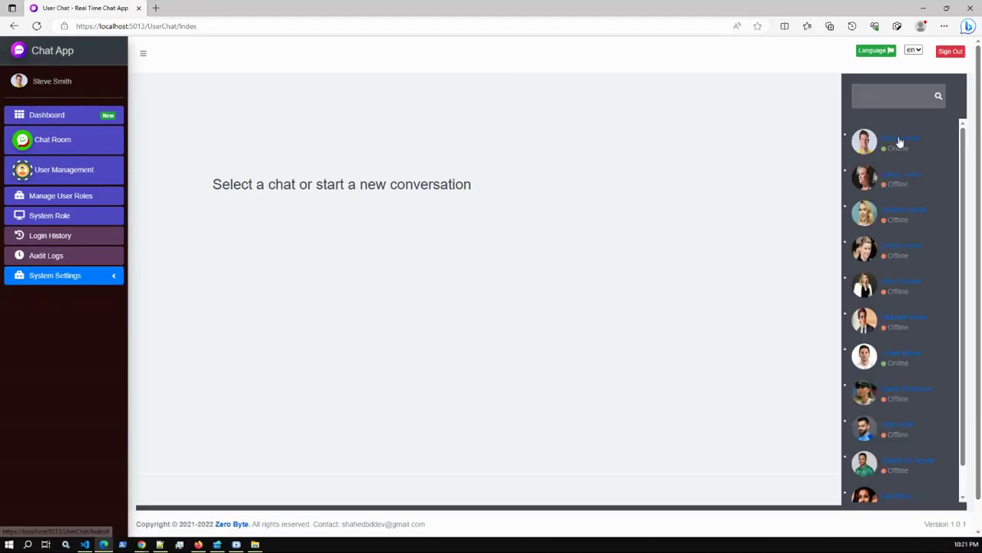
click(900, 142)
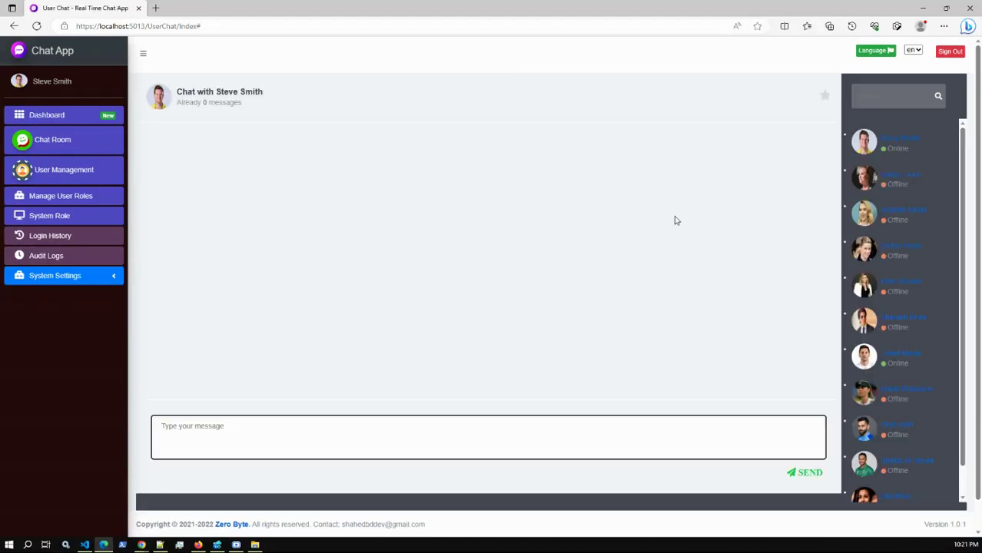
click(897, 360)
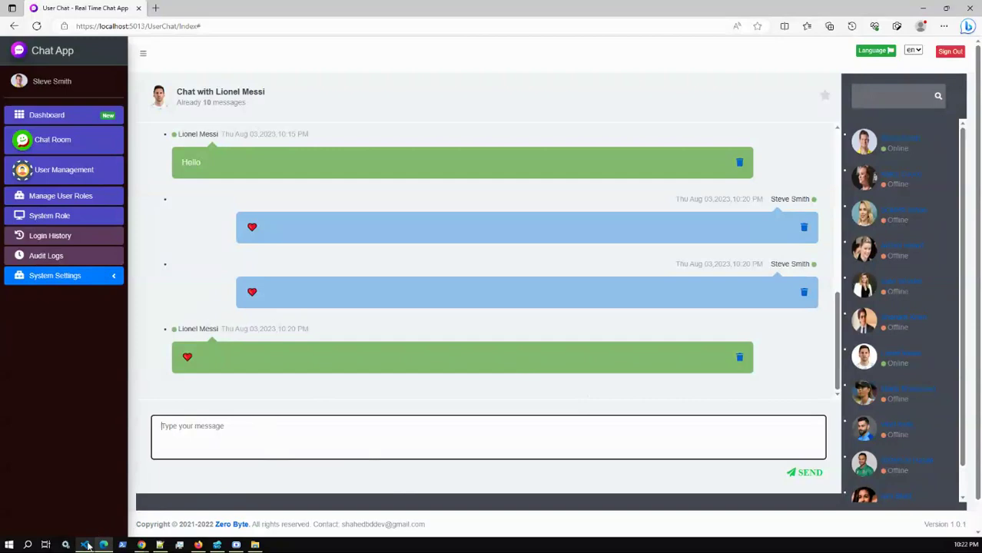
- Bring up VS Code to view chatbox_dynamic_content.js, then minimize it to reveal the chat
click(87, 545)
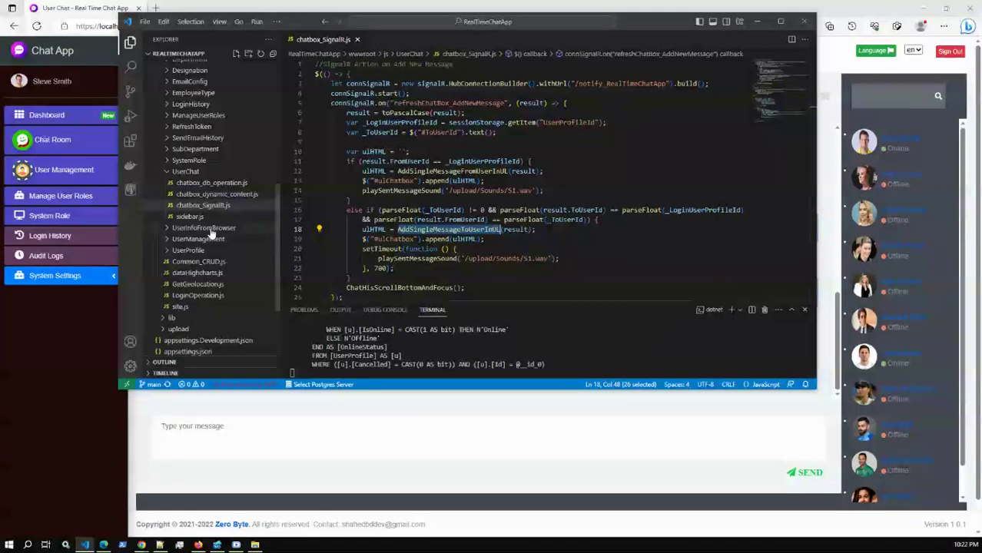
click(229, 195)
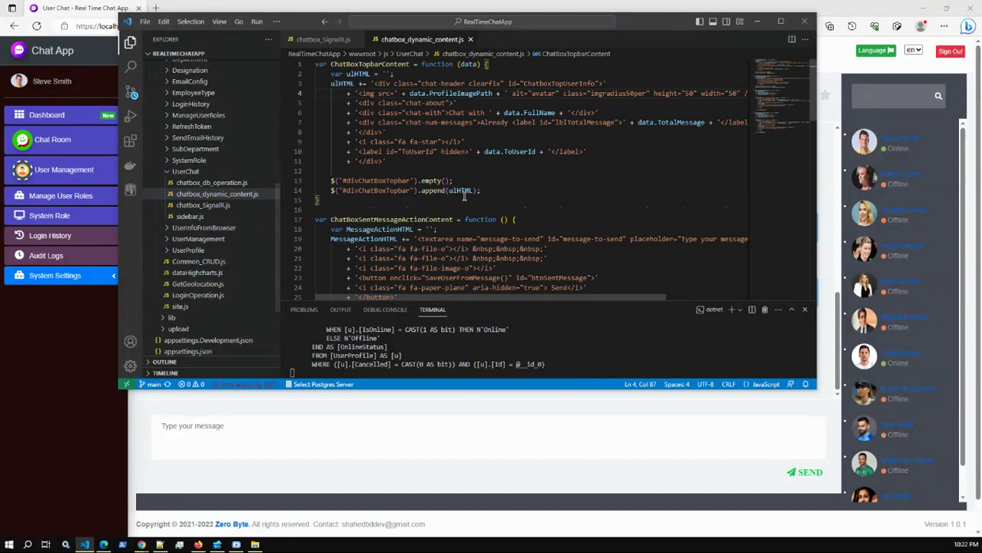
scroll(470, 194, down, 1)
scroll(472, 193, up, 1)
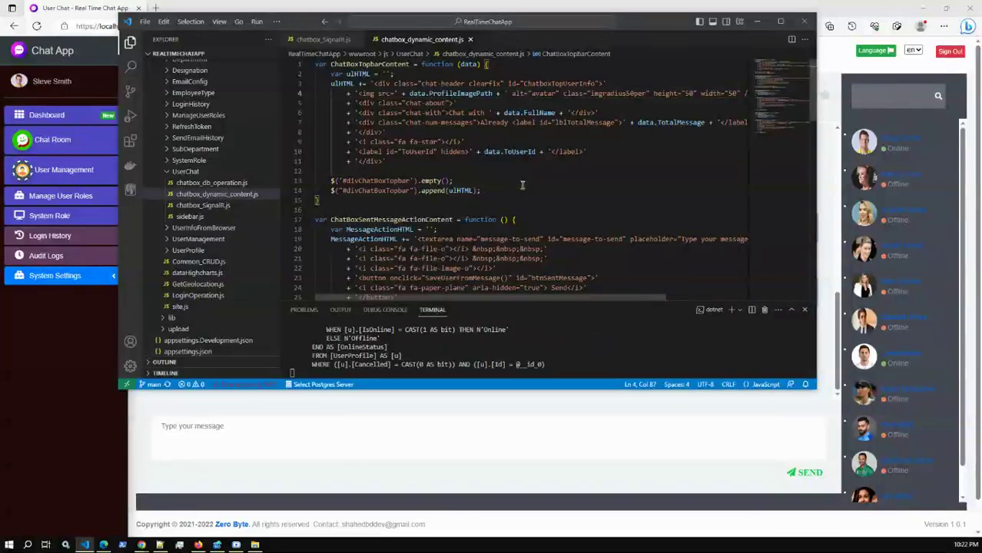
click(759, 23)
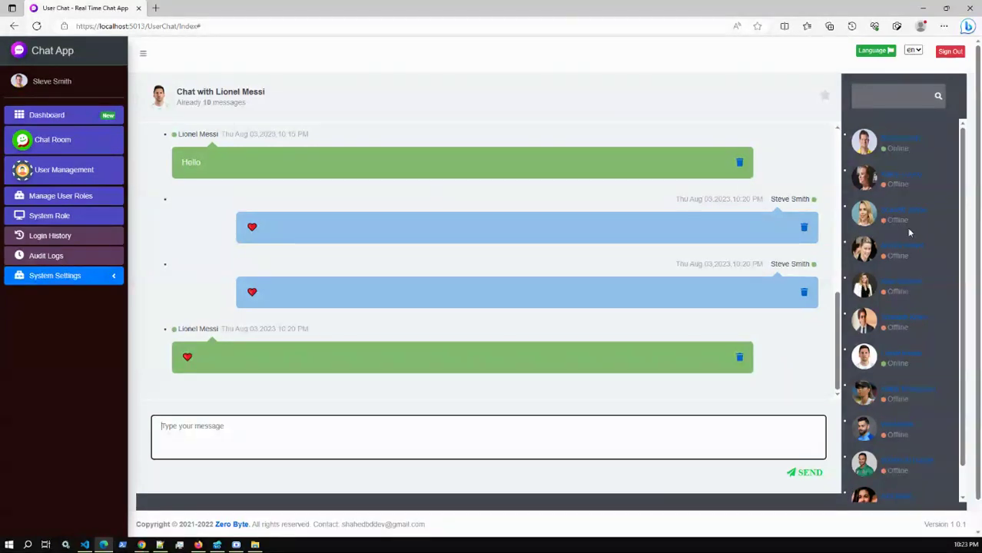
- Focus the user-list search box, then sign out to reach the login page
click(883, 98)
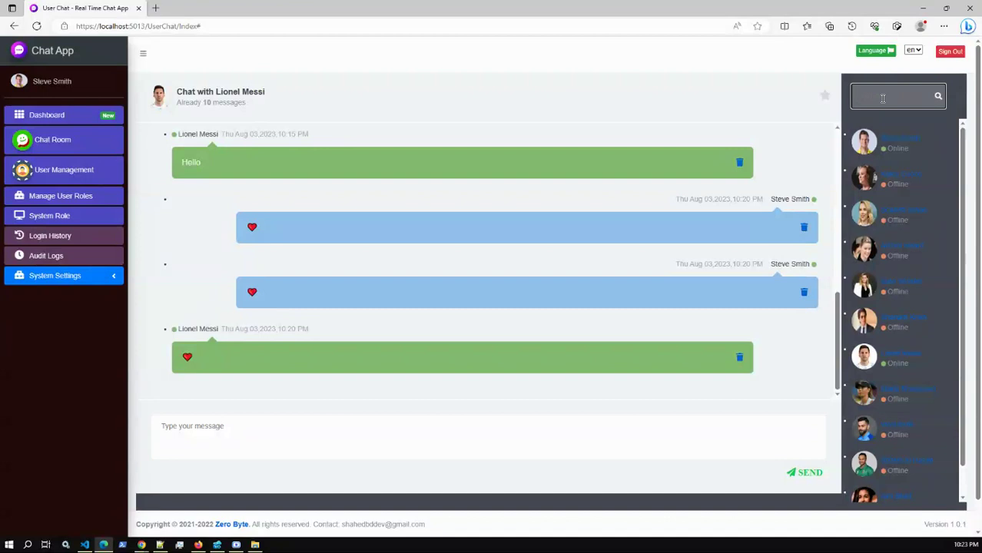
click(950, 52)
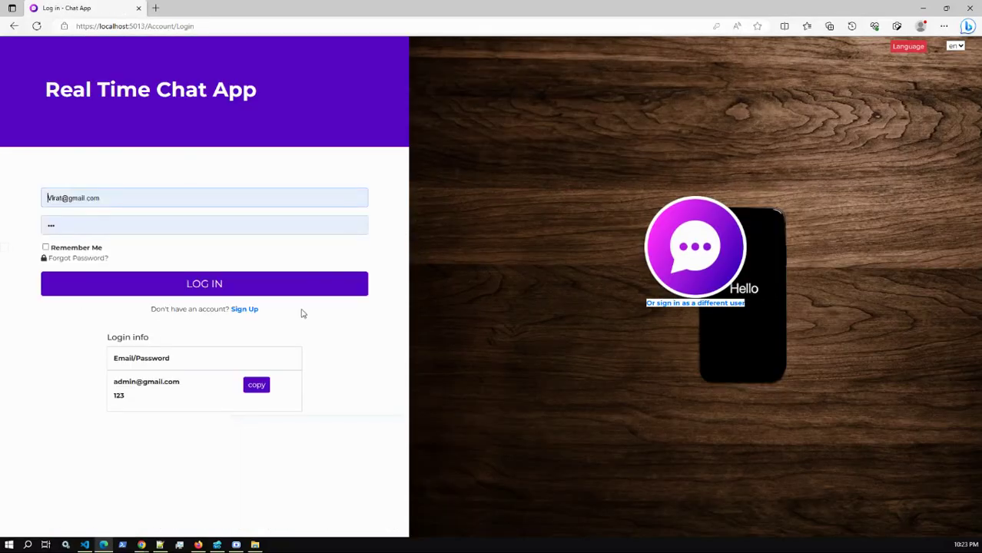
- Log back in with the demo admin credentials, reopen the contact's chat, and restore side-by-side windows
click(252, 389)
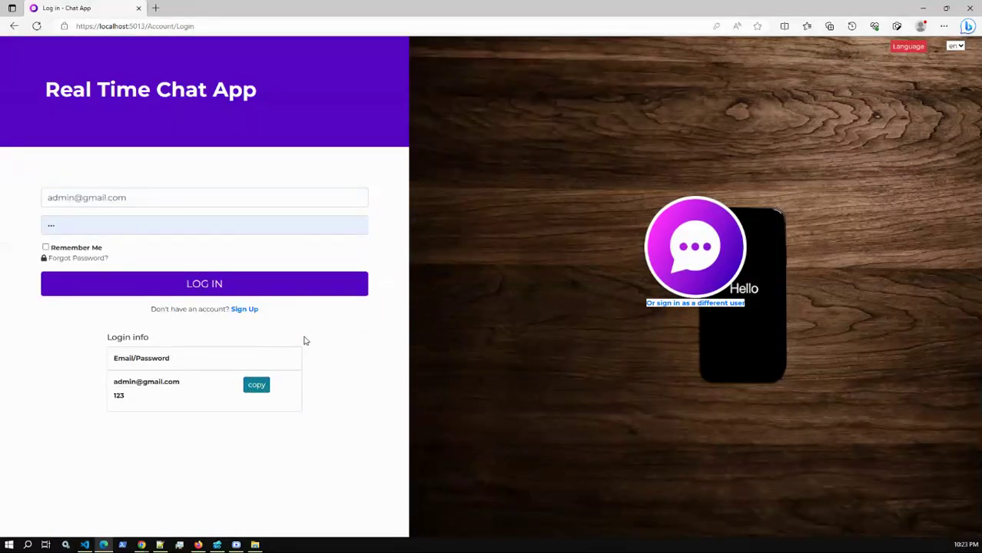
click(278, 282)
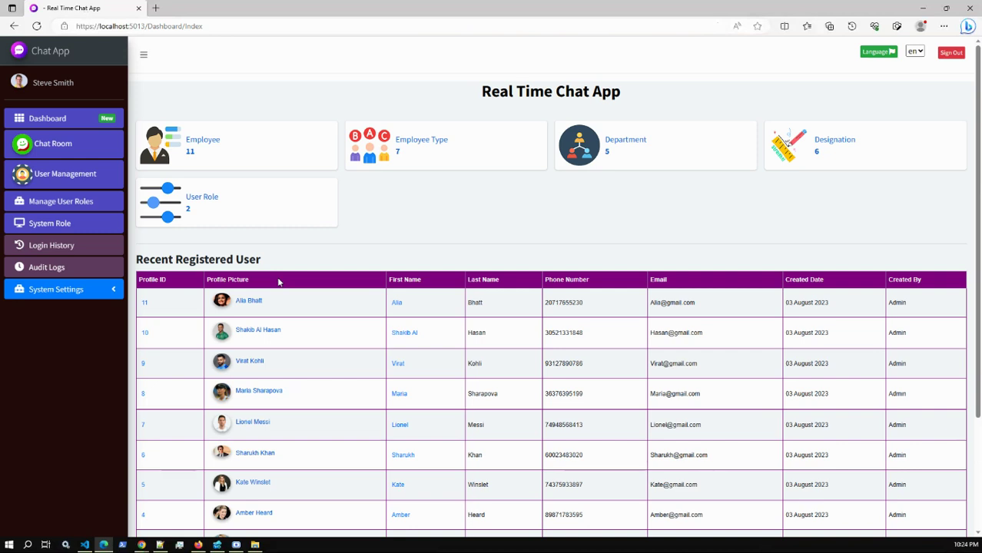
click(61, 146)
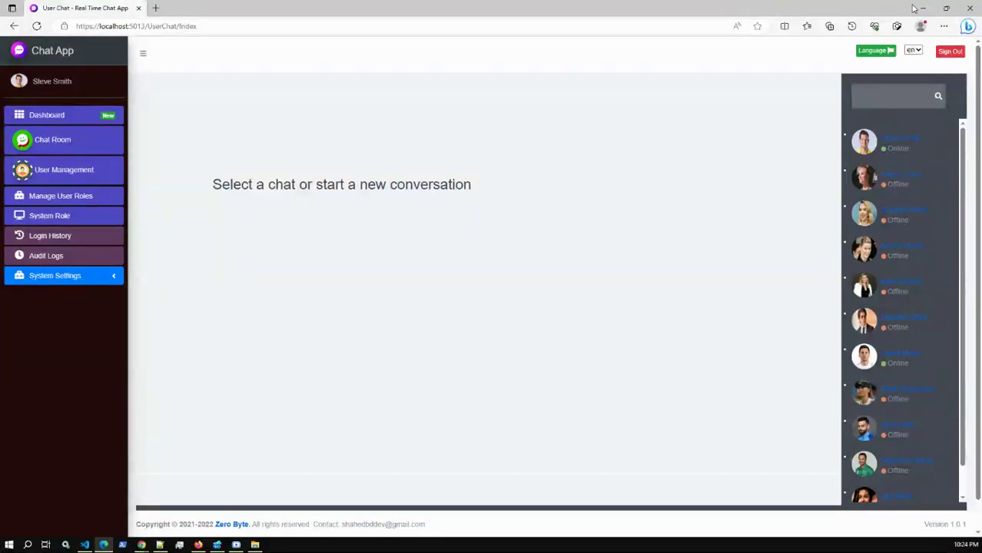
click(904, 357)
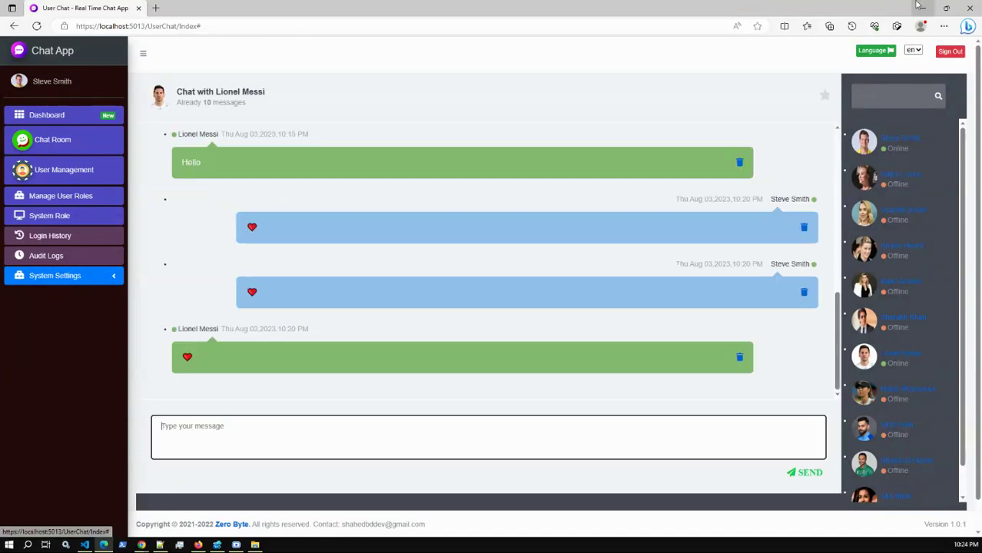
click(946, 7)
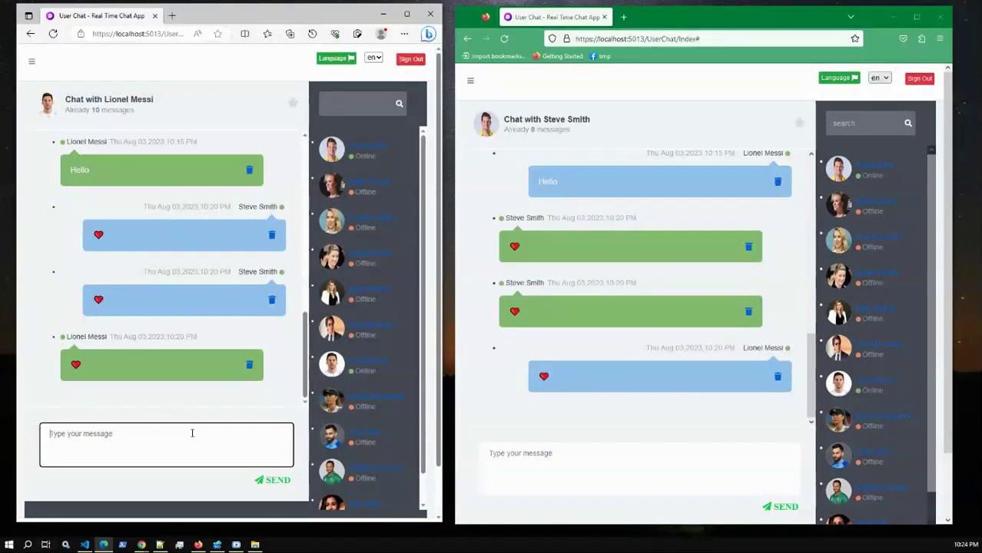
- Send 'Hello' from the left window, then 'Hi' and 'I love cricket :-)' from the right
text(Hello)
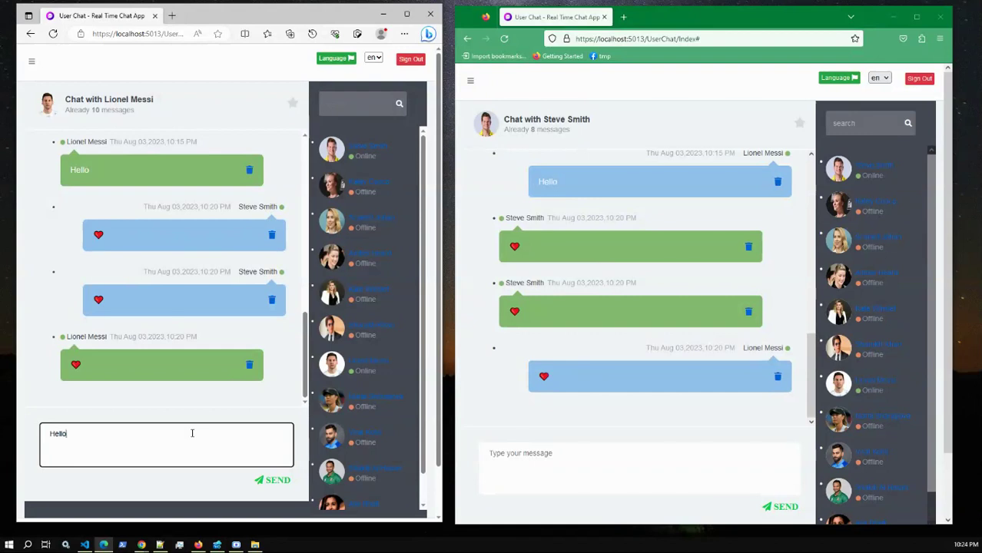
click(270, 481)
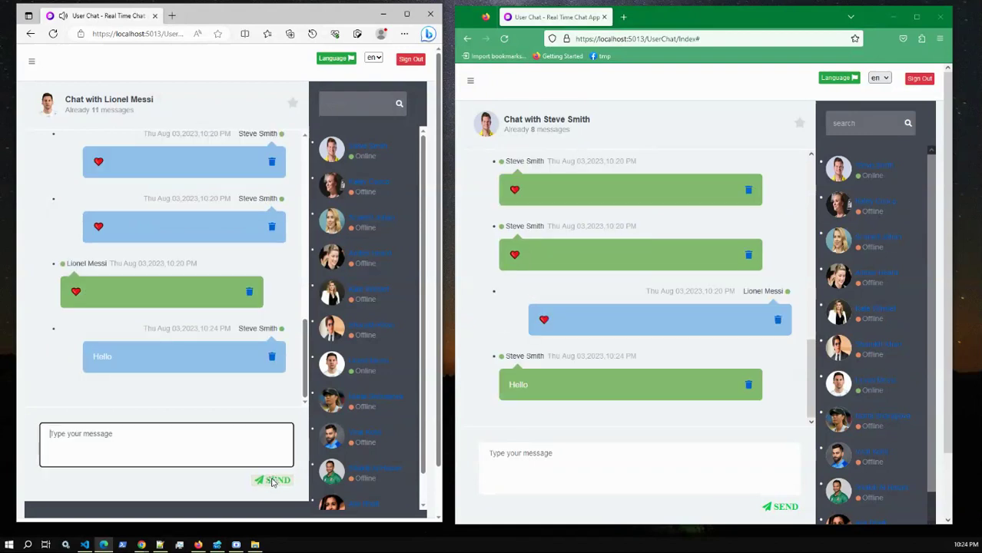
text(Hi)
click(787, 507)
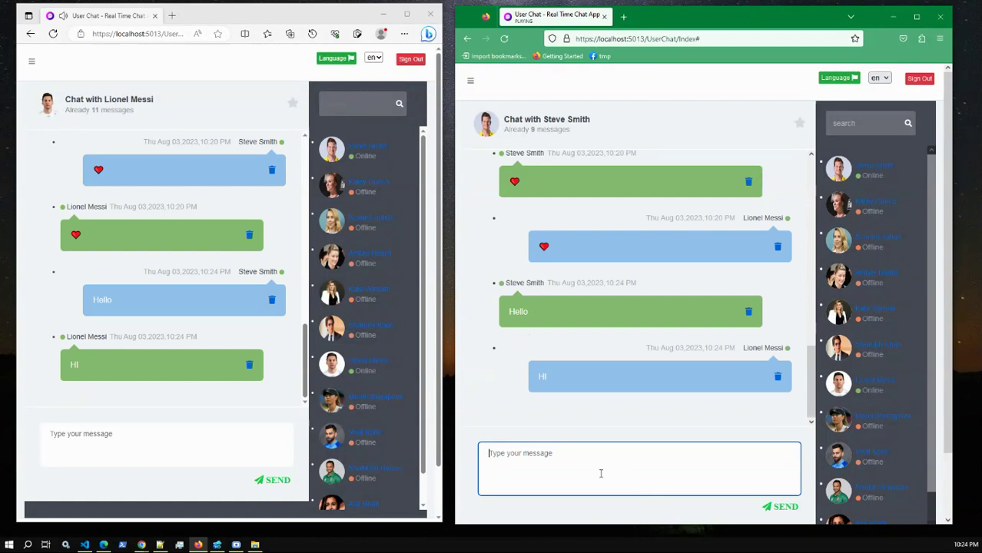
text(I love )
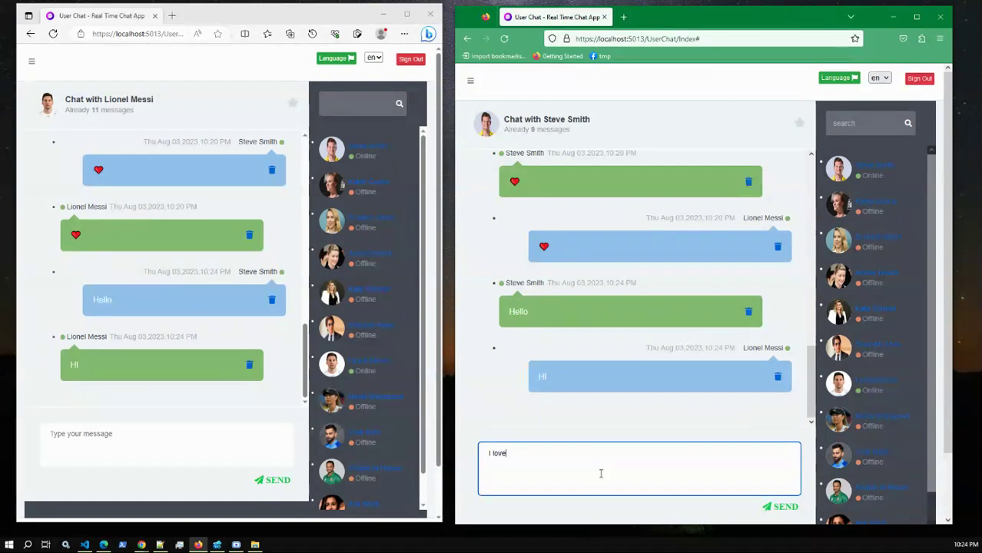
text(cricket)
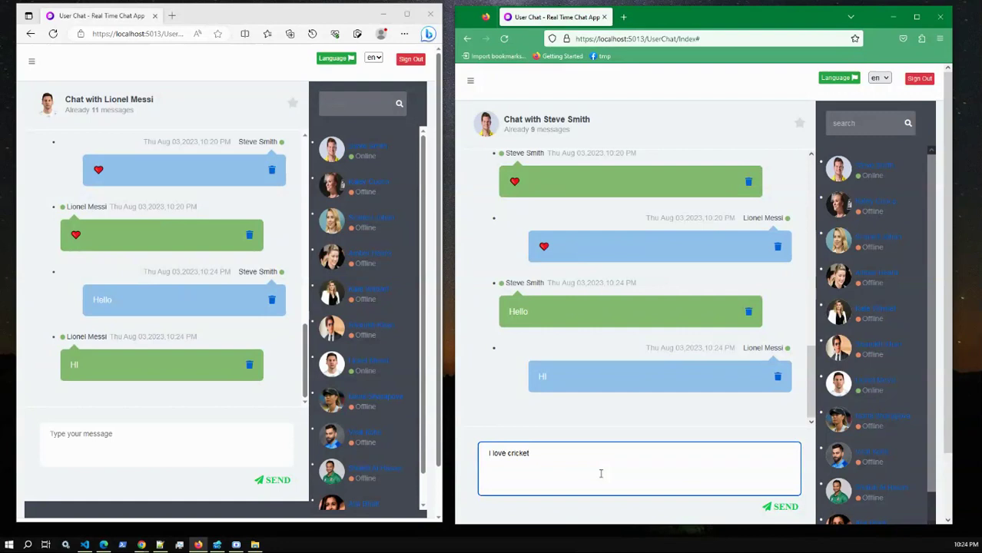
click(784, 507)
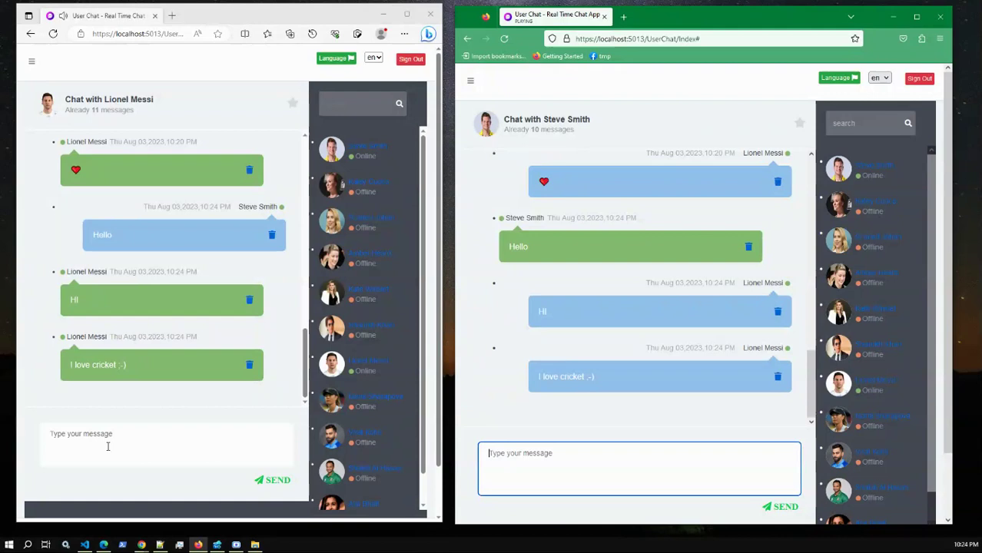
- Send a 'Thanks' message from the left window, then delete it
click(108, 446)
text(Thnks)
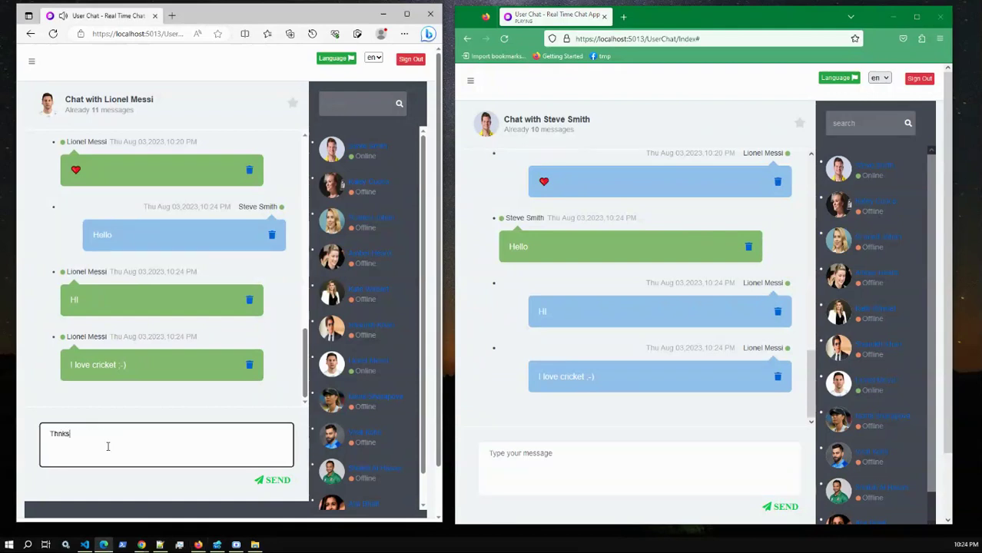
text(nks for)
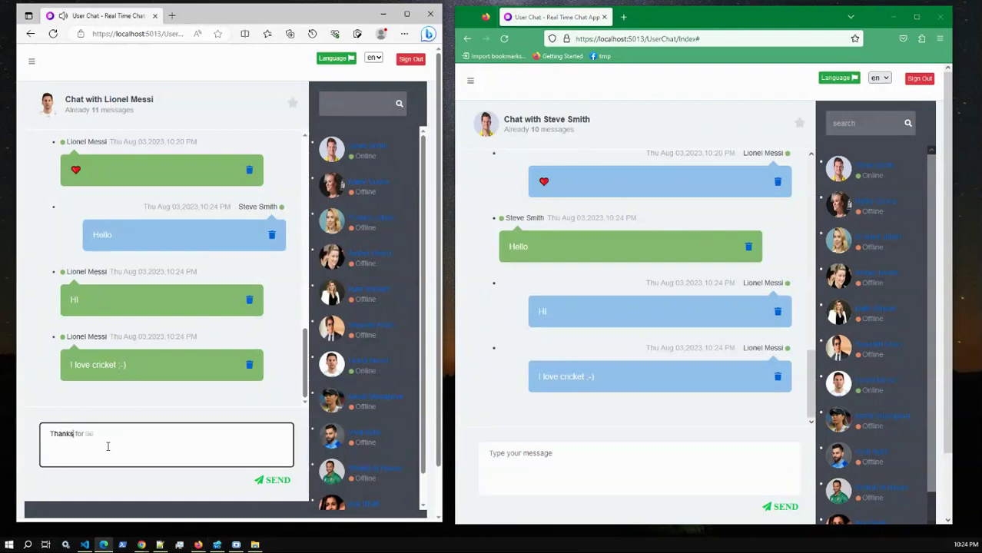
click(280, 484)
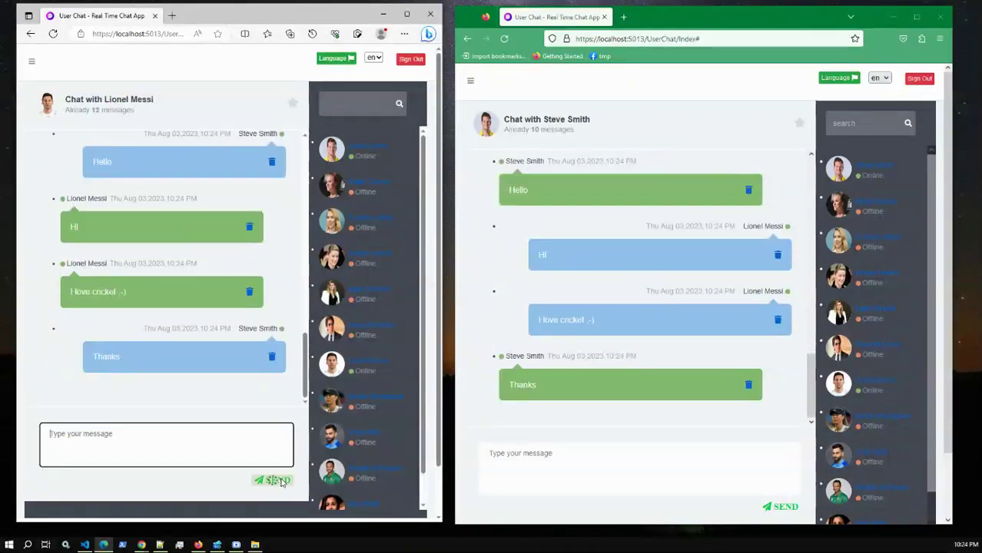
click(751, 388)
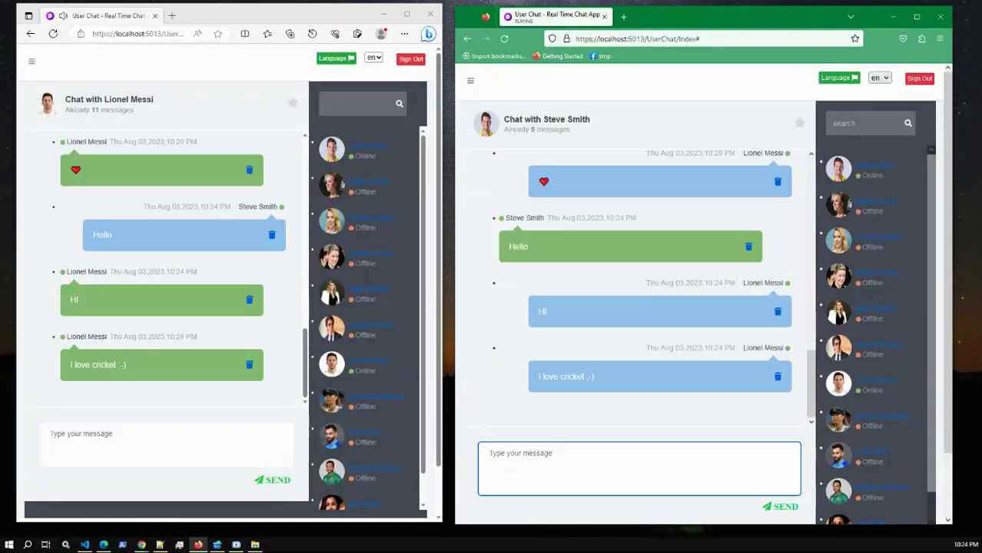
- Exchange smileys: five from the left, one from the right, then one more from the left
key(alt+Tab)
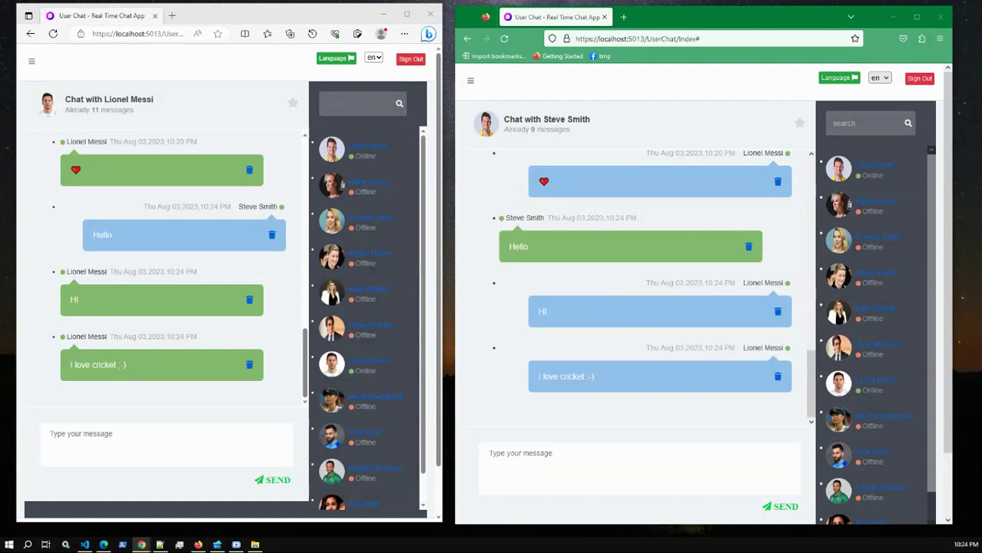
click(126, 444)
text(😀😀😀😀😀)
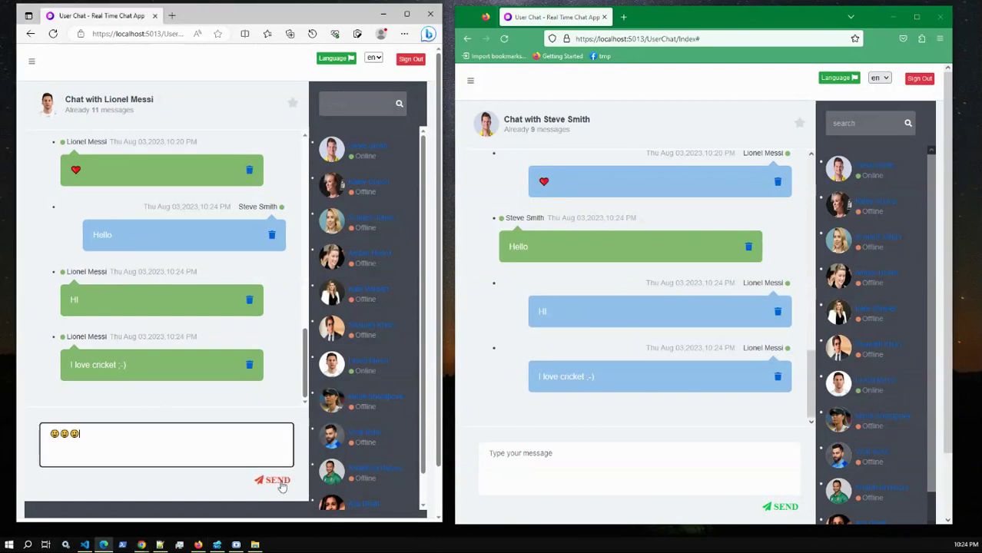
click(280, 486)
click(491, 461)
text(😀)
click(763, 508)
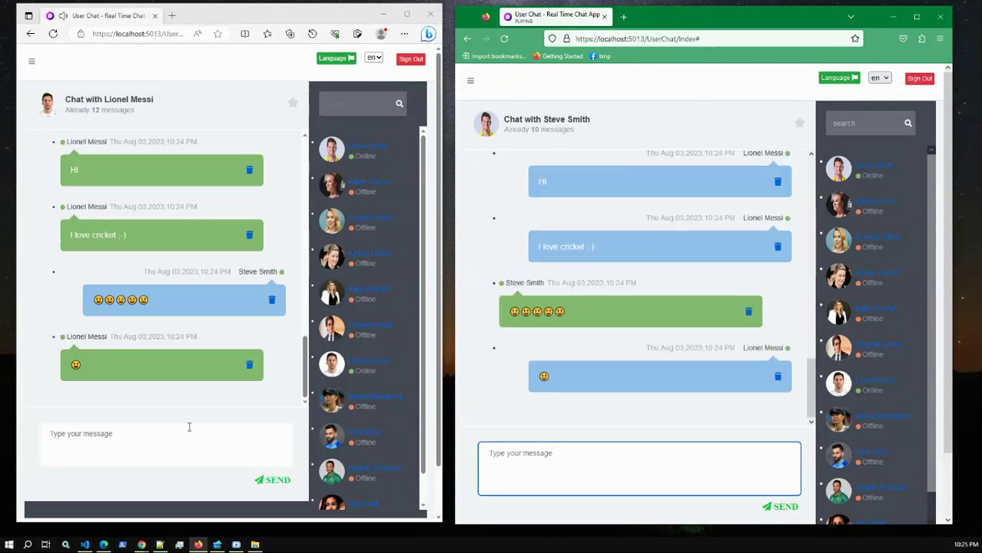
click(234, 467)
text(😀)
click(269, 480)
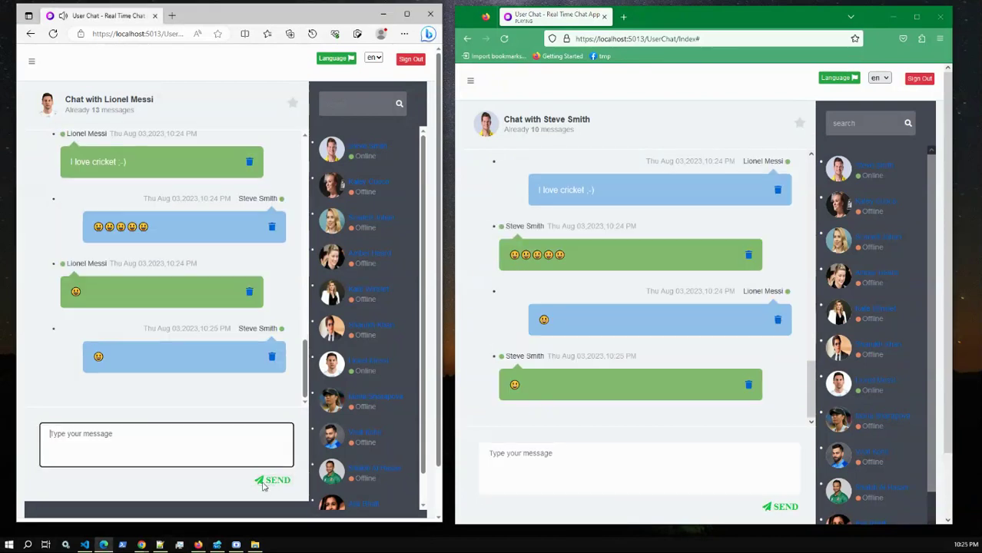
- Send 'stopppppp' from the right and four smileys from the left, then maximize the left window and sign out
click(521, 475)
text(s)
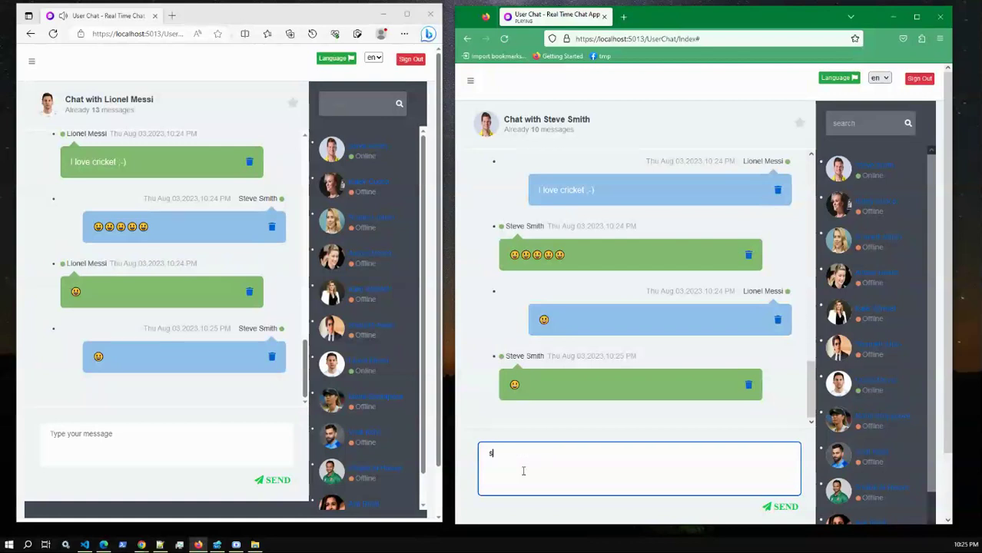
text(topppppp)
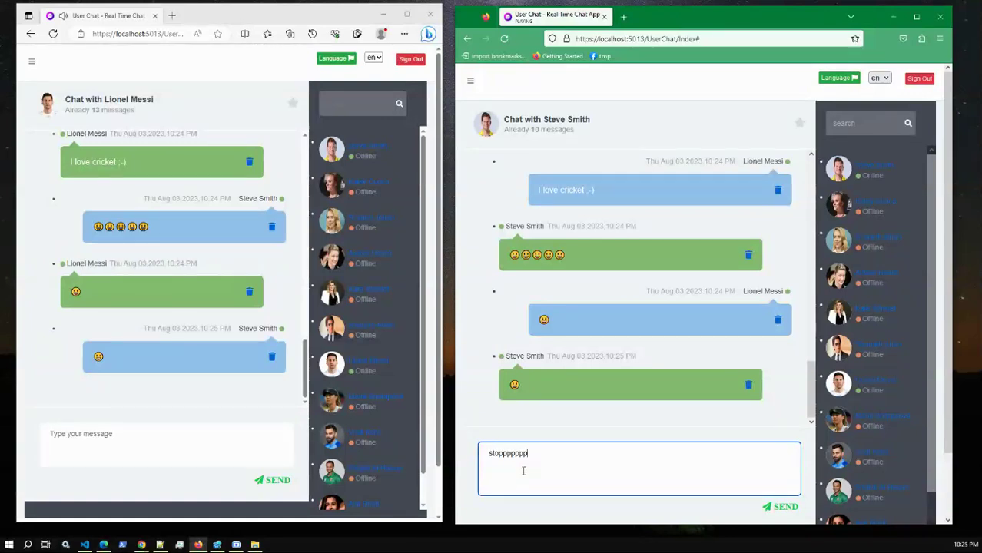
click(776, 509)
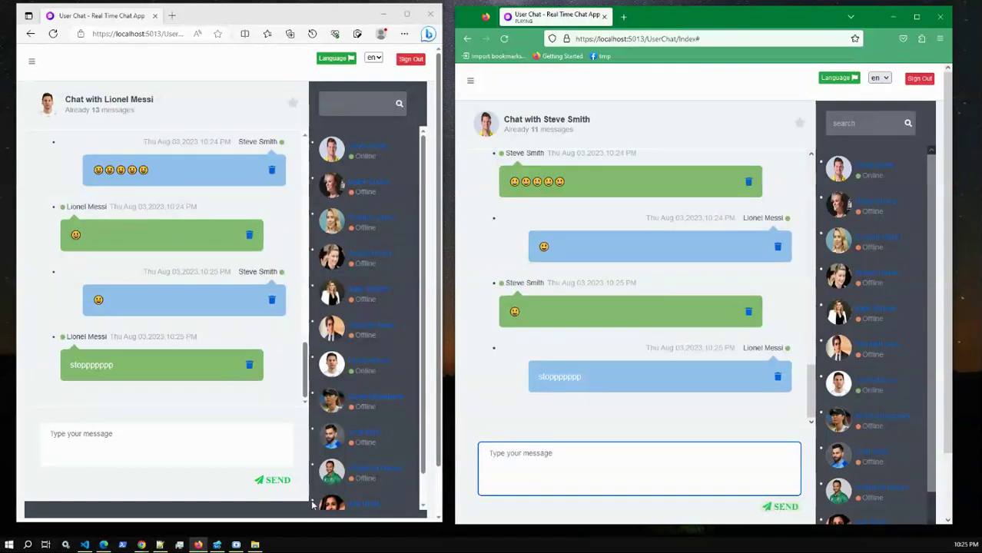
click(208, 451)
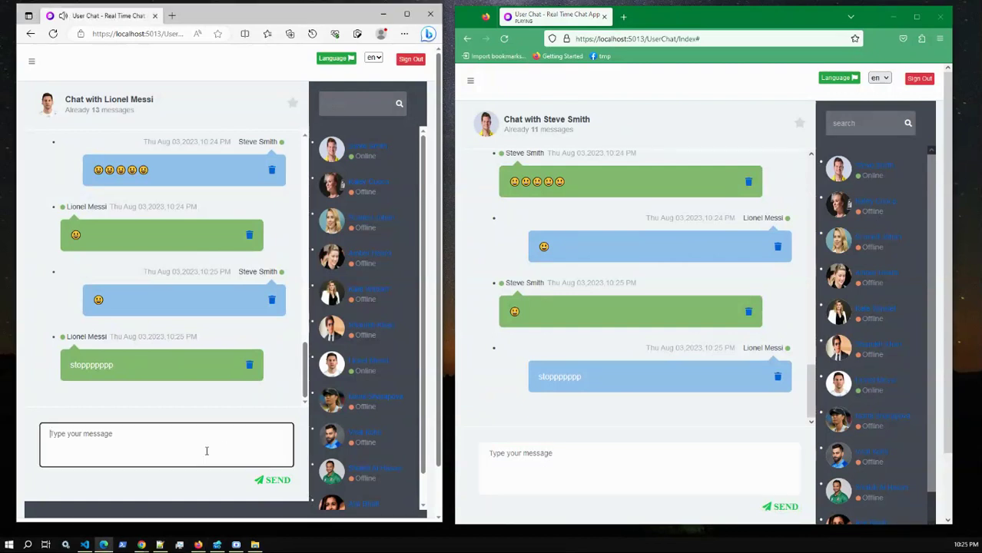
text(😀😀😀😀)
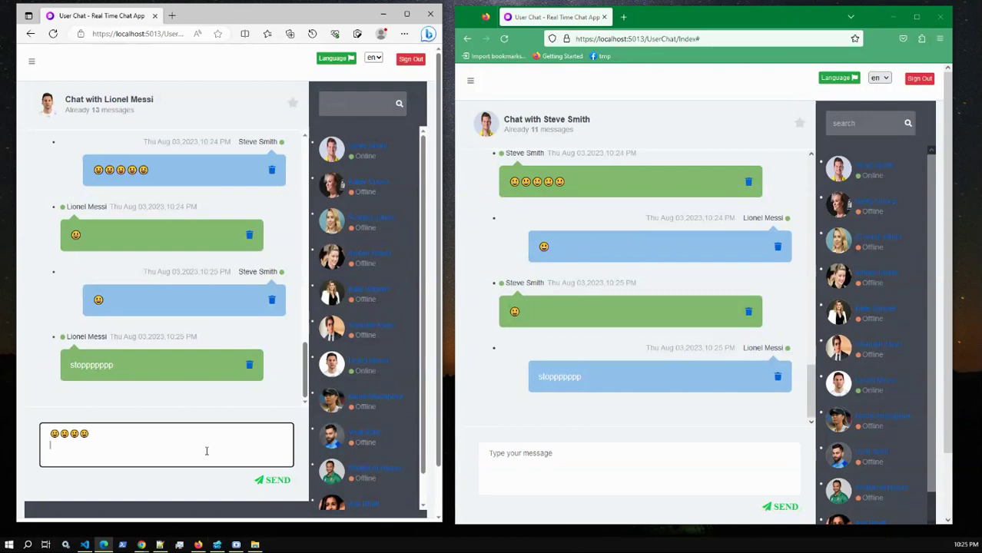
click(270, 482)
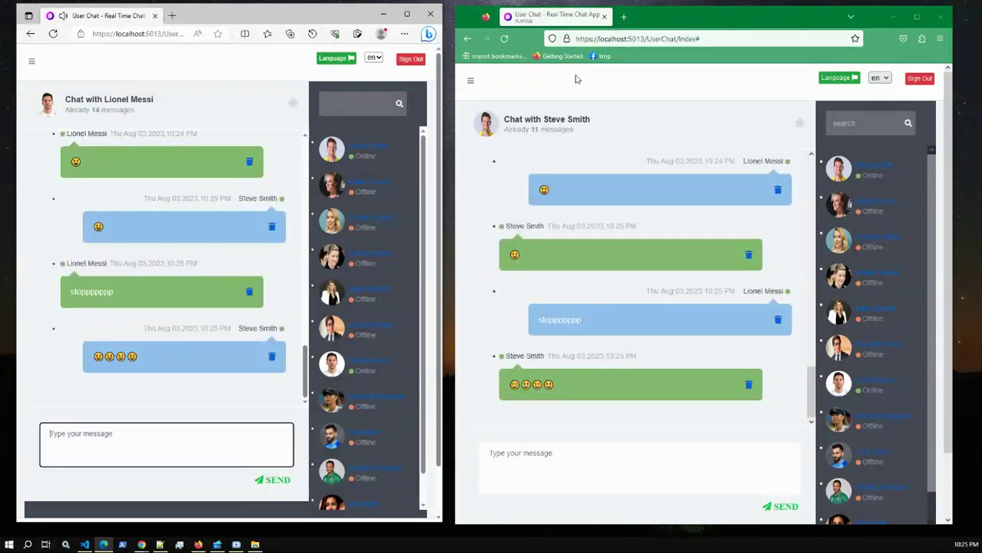
click(406, 14)
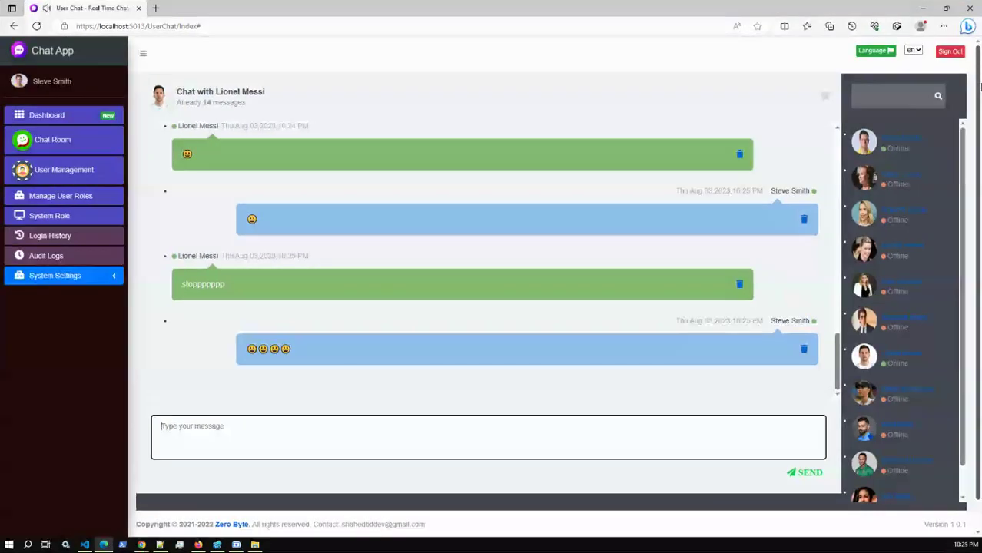
click(962, 53)
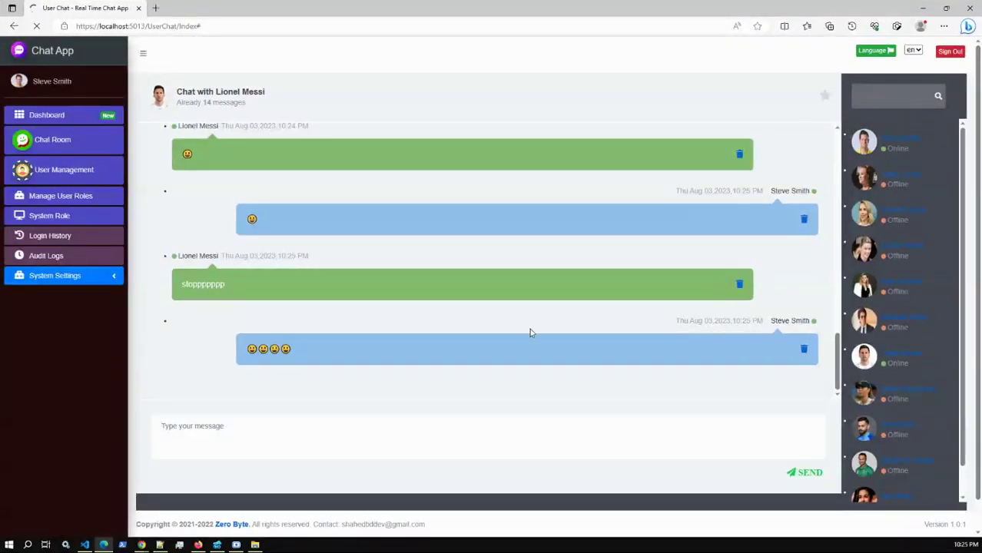